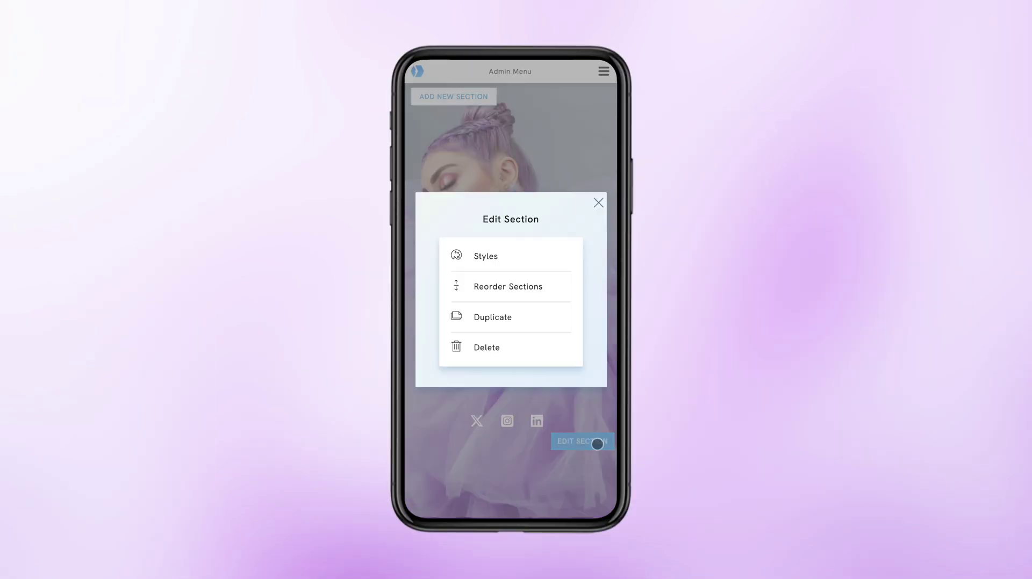
# - Set the hero section's mobile Padding Top to 5vh in its Mobile Styles
pyautogui.click(493, 261)
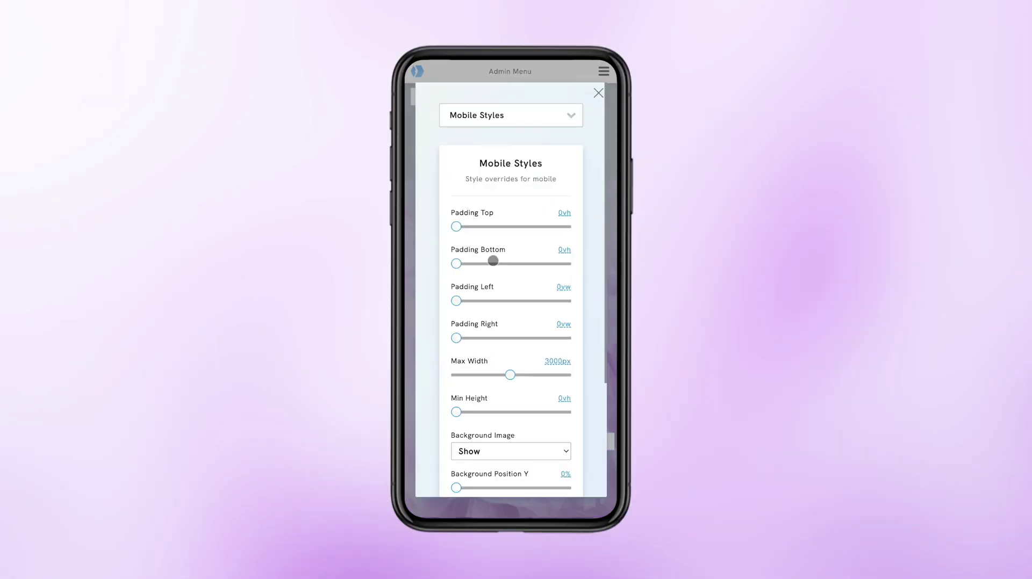
pyautogui.moveTo(456, 226); pyautogui.dragTo(467, 226)
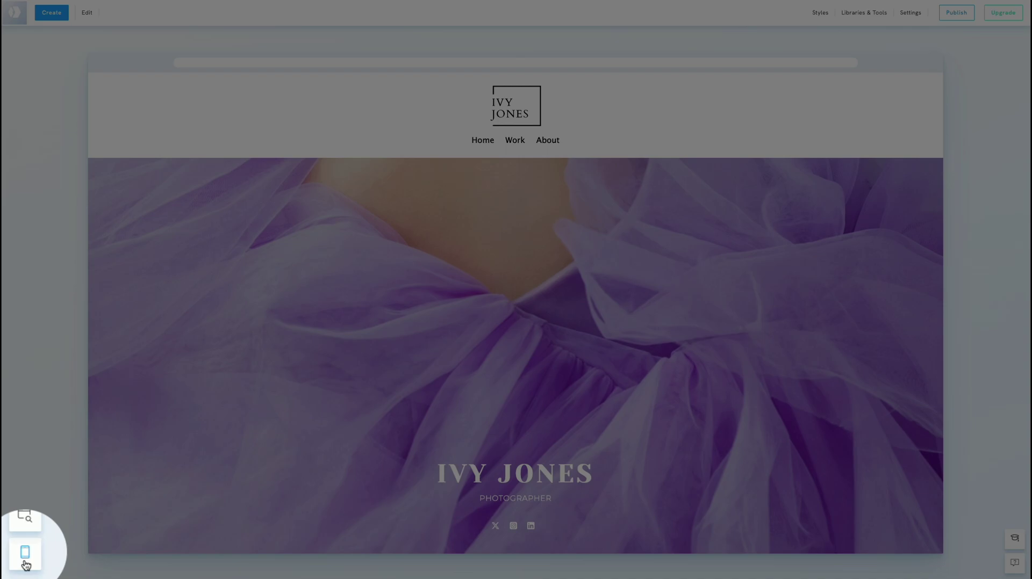
pyautogui.click(15, 564)
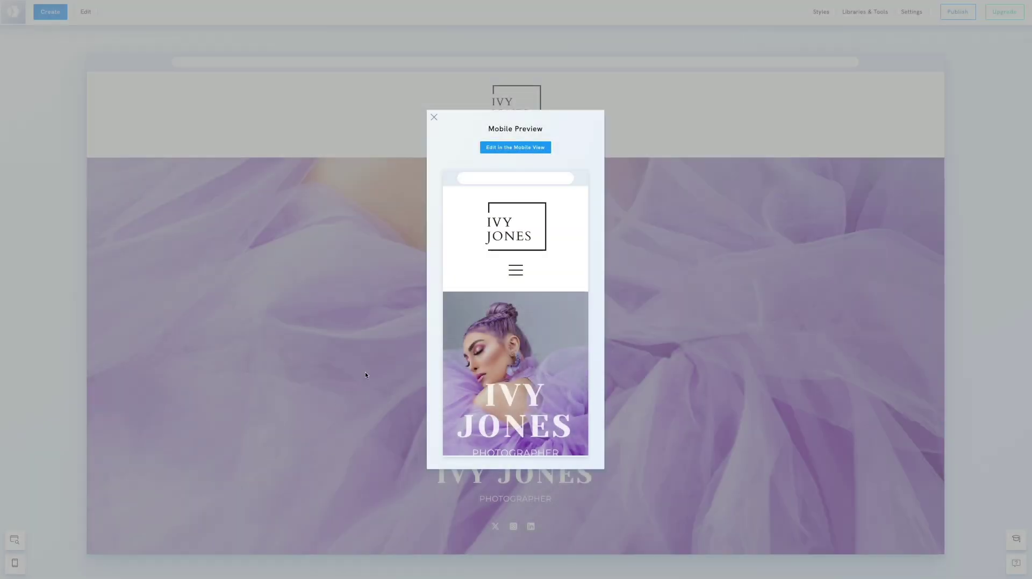
pyautogui.click(515, 147)
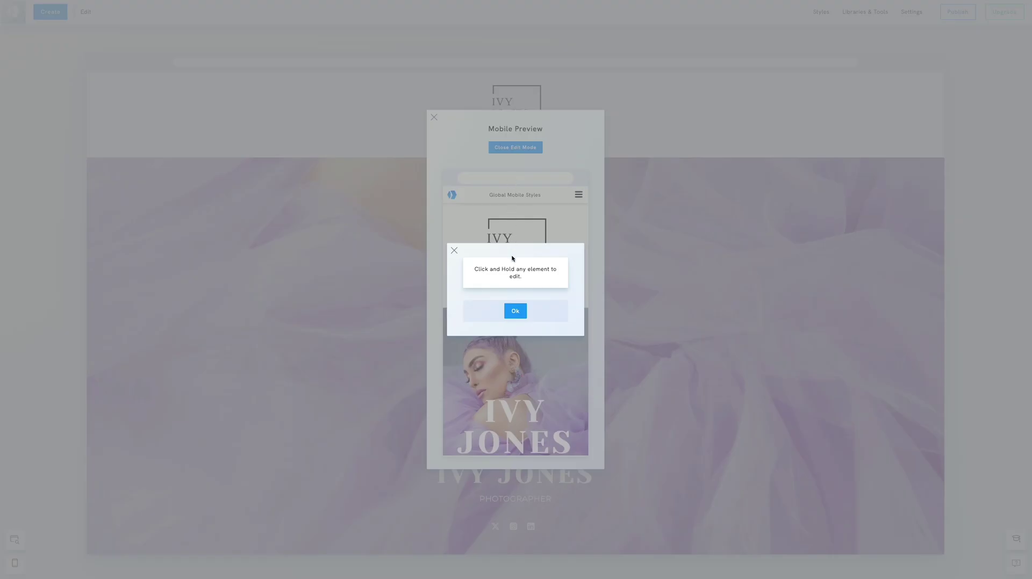
pyautogui.click(514, 317)
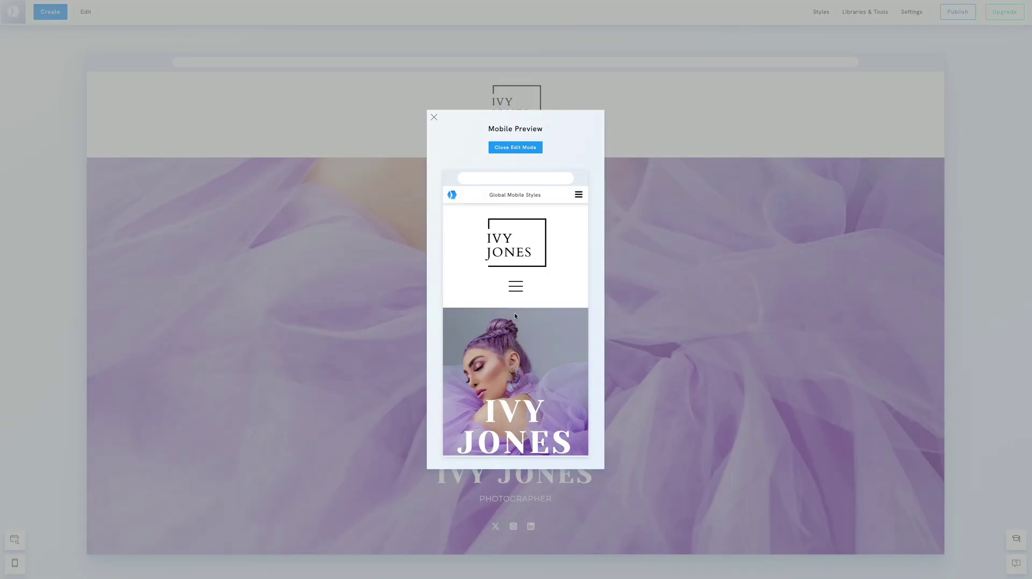
pyautogui.scroll(-2, 515, 355)
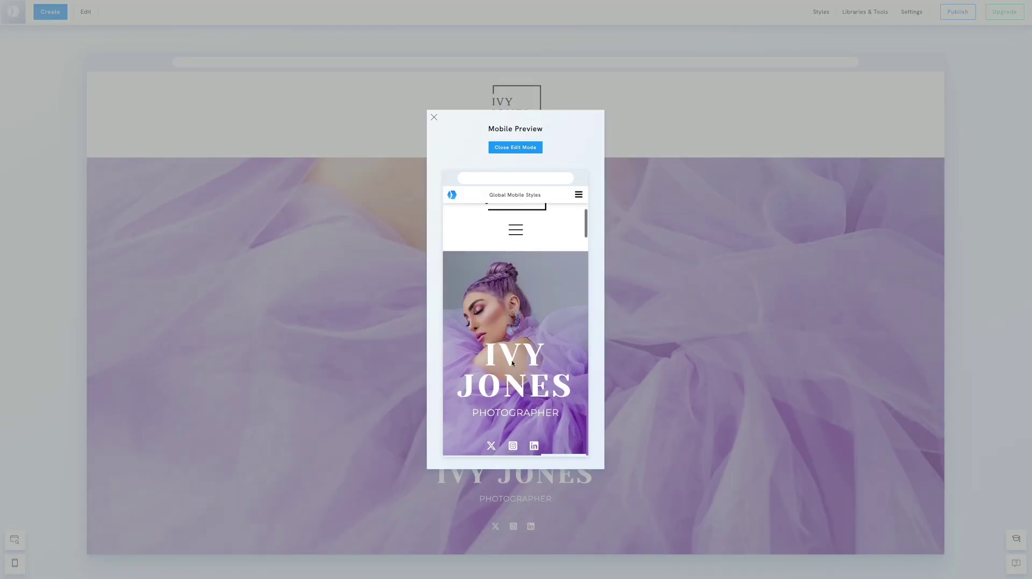
pyautogui.click(513, 366)
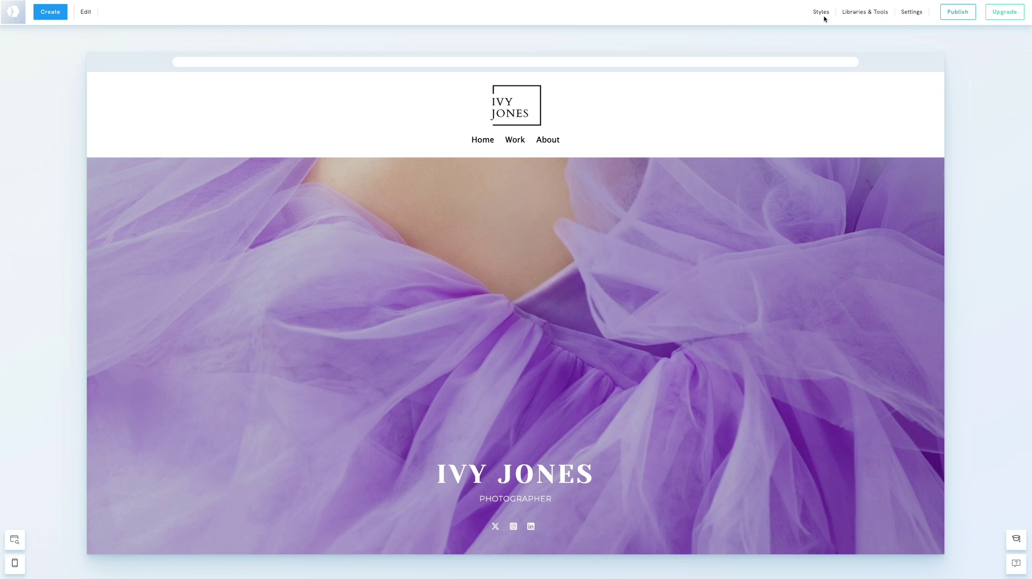
# - Open the site-wide mobile styles, then the IVY JONES heading's mobile overrides, revealing the mobile preview
pyautogui.click(824, 15)
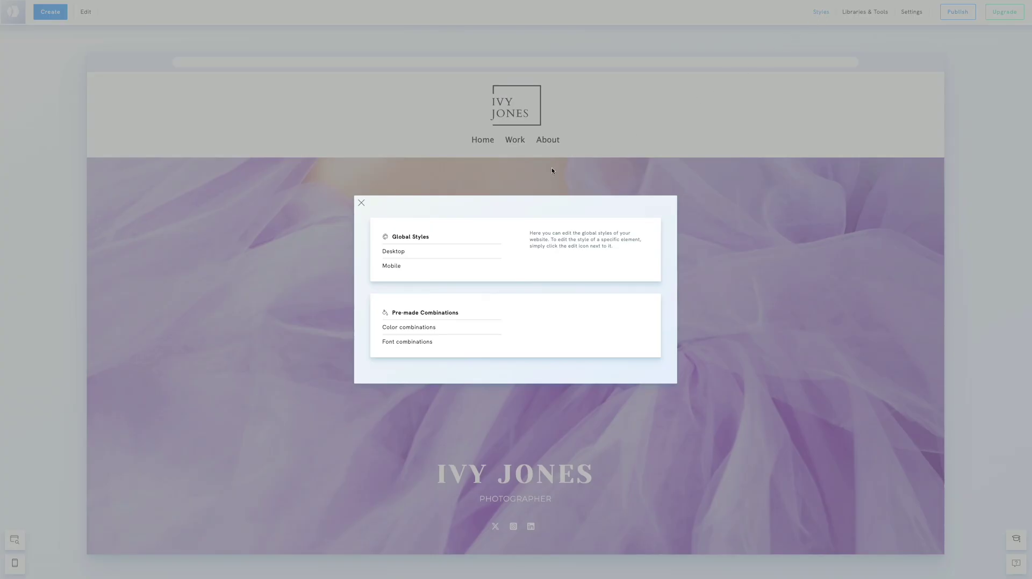
pyautogui.click(391, 265)
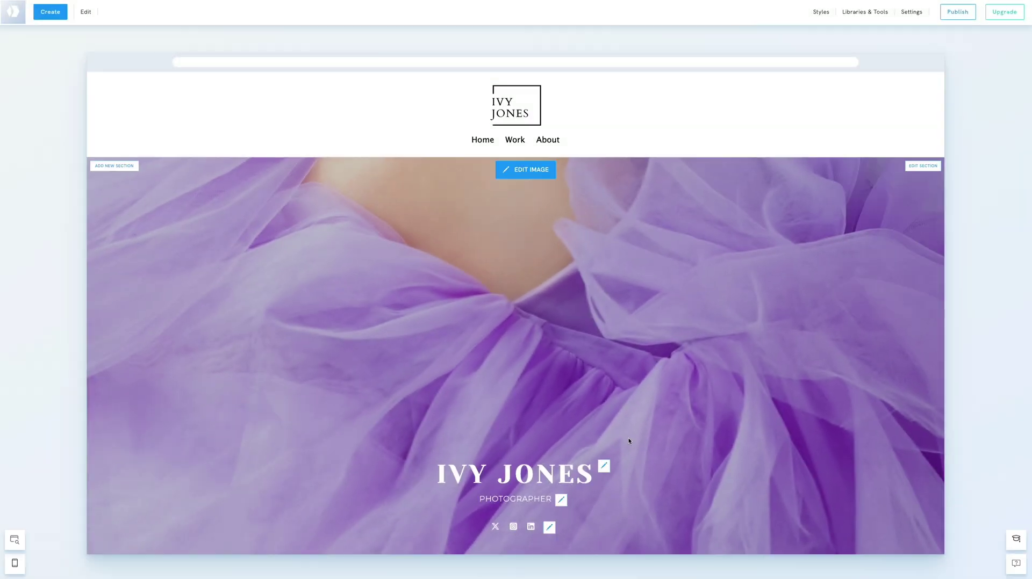
pyautogui.click(604, 467)
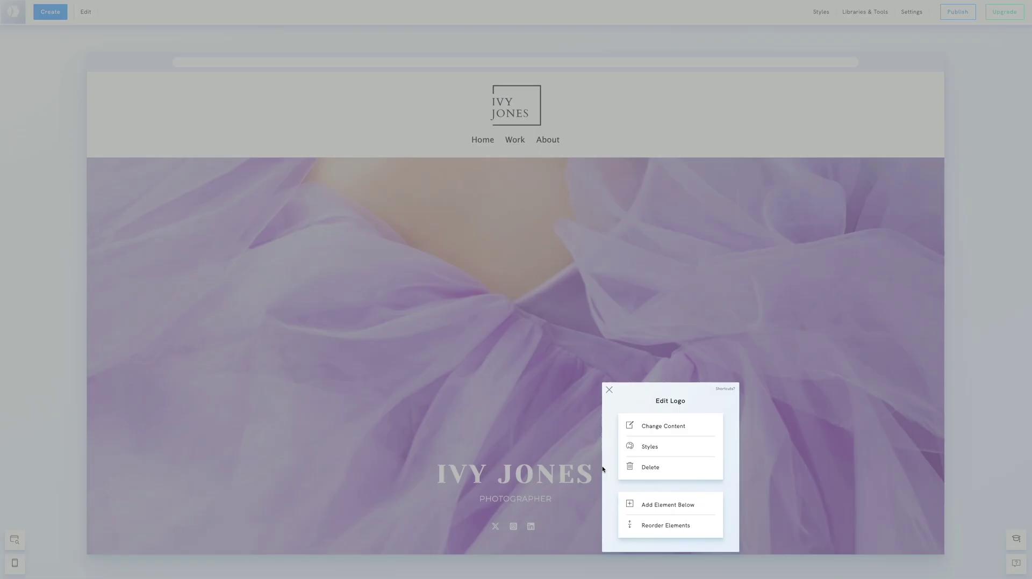
pyautogui.click(641, 449)
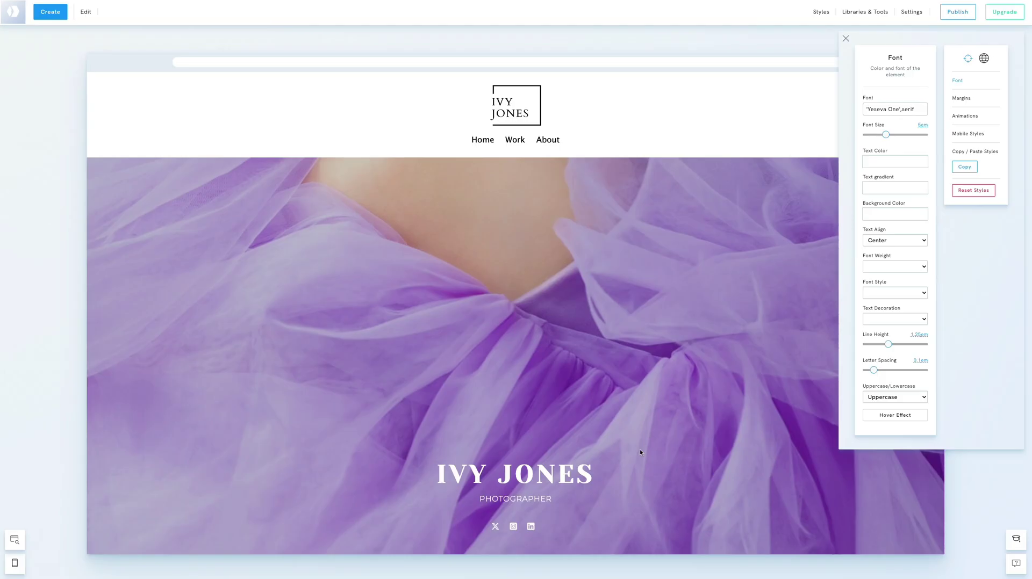
pyautogui.click(962, 134)
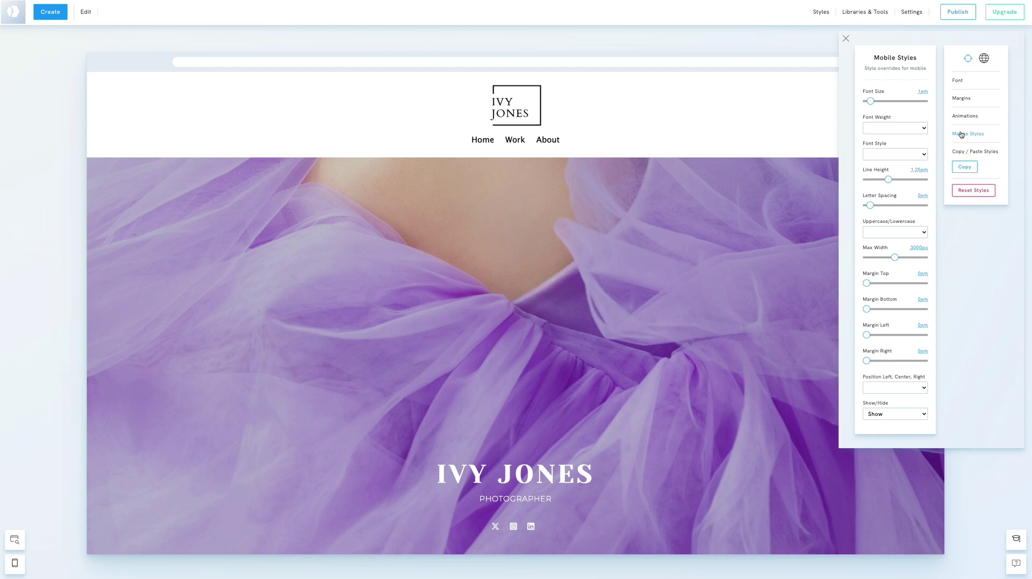
pyautogui.click(962, 134)
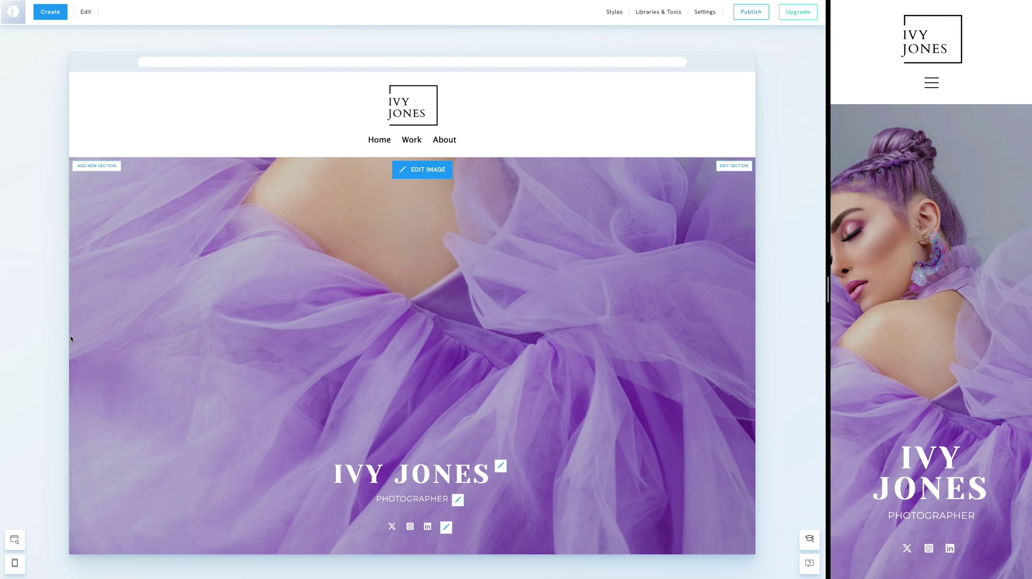
pyautogui.scroll(-5, 940, 232)
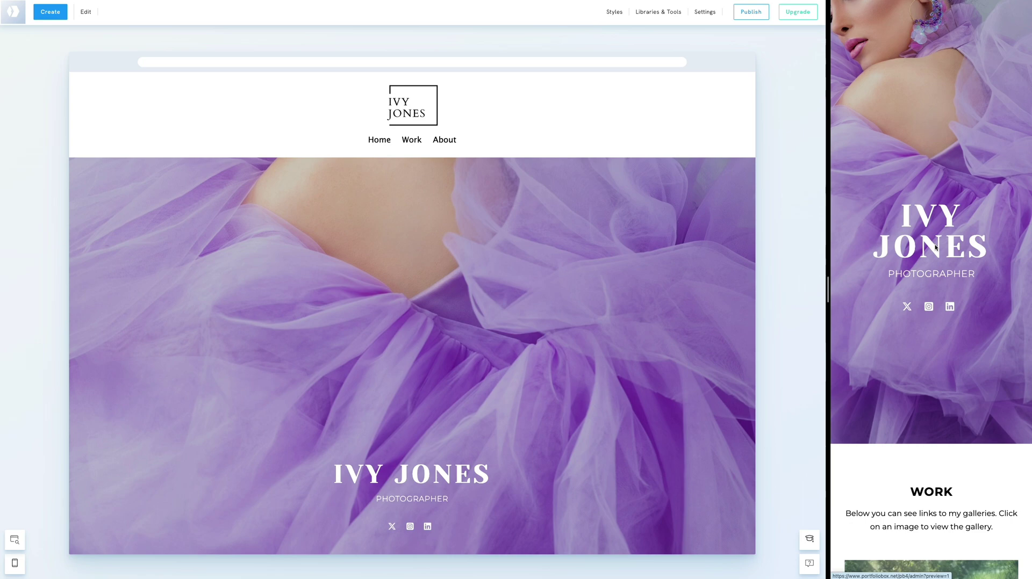
pyautogui.scroll(-1, 935, 248)
pyautogui.scroll(-2, 935, 248)
pyautogui.scroll(-5, 935, 247)
pyautogui.scroll(-1, 936, 247)
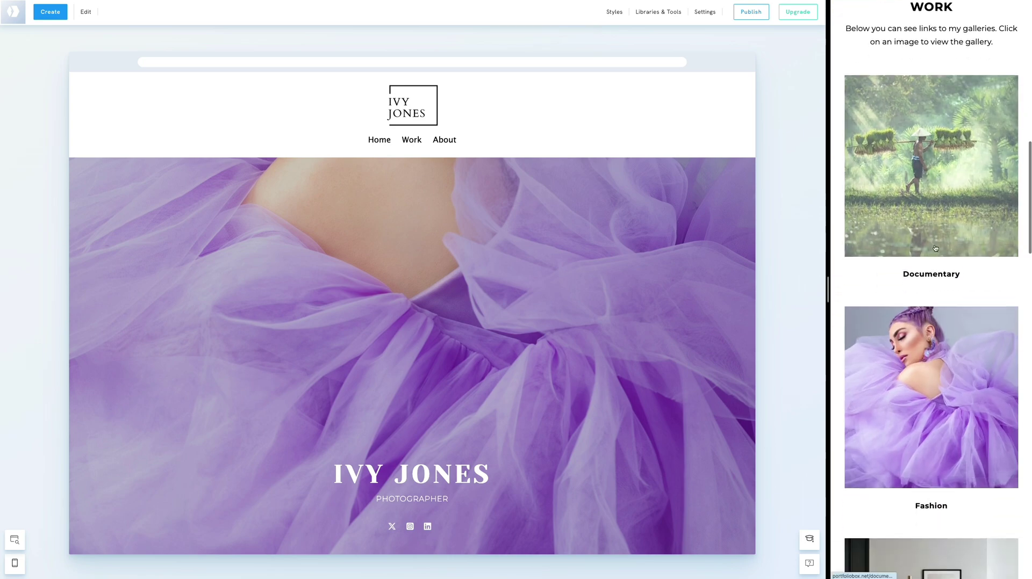
pyautogui.scroll(-3, 935, 247)
pyautogui.scroll(-1, 935, 247)
pyautogui.scroll(-7, 936, 247)
pyautogui.scroll(-2, 936, 248)
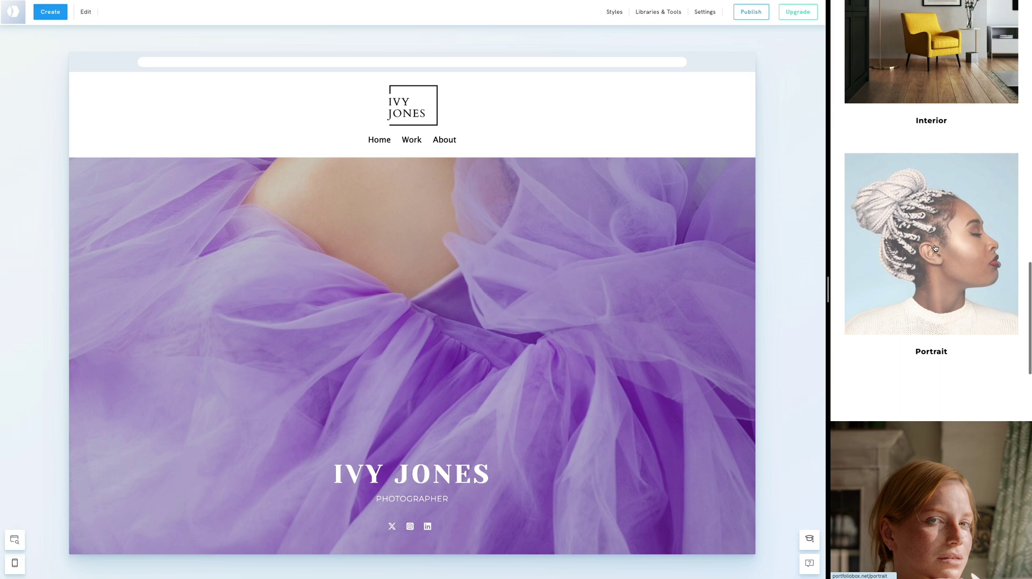
pyautogui.scroll(-5, 935, 248)
pyautogui.scroll(-4, 935, 248)
pyautogui.scroll(-2, 935, 248)
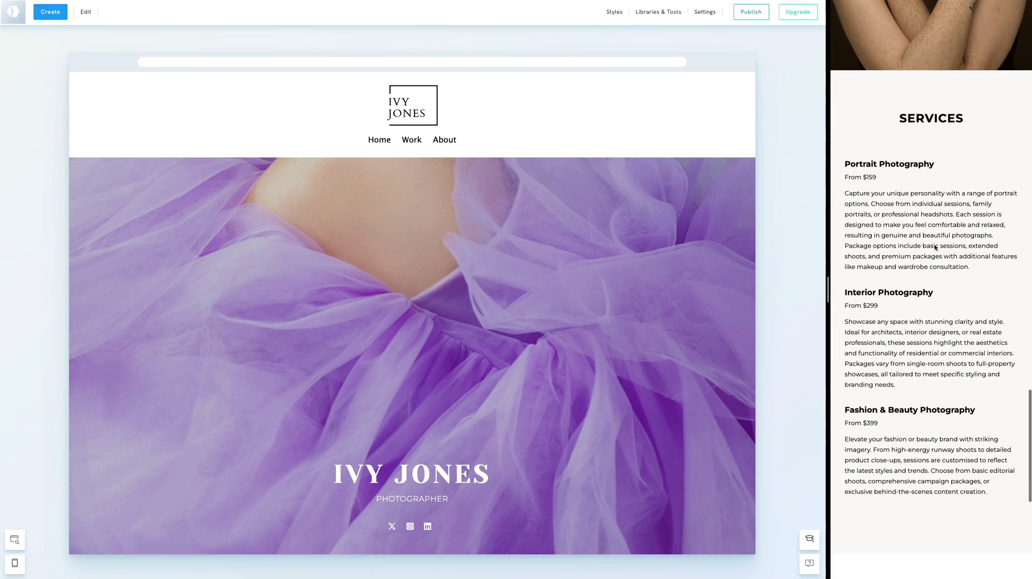
pyautogui.scroll(-1, 935, 248)
pyautogui.scroll(-2, 936, 248)
pyautogui.scroll(-2, 935, 247)
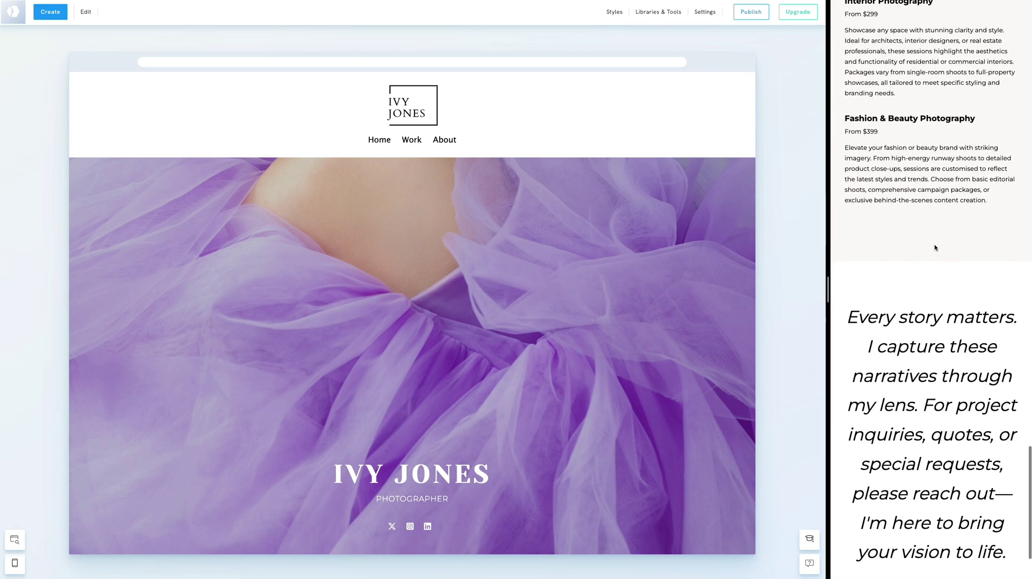
pyautogui.scroll(-1, 935, 247)
pyautogui.scroll(-2, 934, 247)
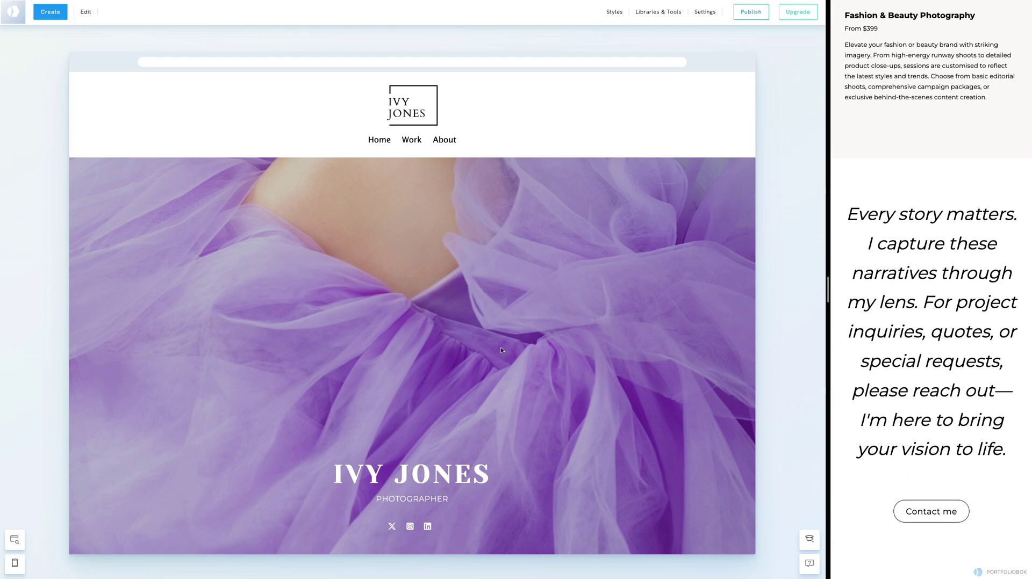
pyautogui.scroll(-10, 502, 350)
pyautogui.scroll(-5, 501, 350)
pyautogui.scroll(-3, 502, 371)
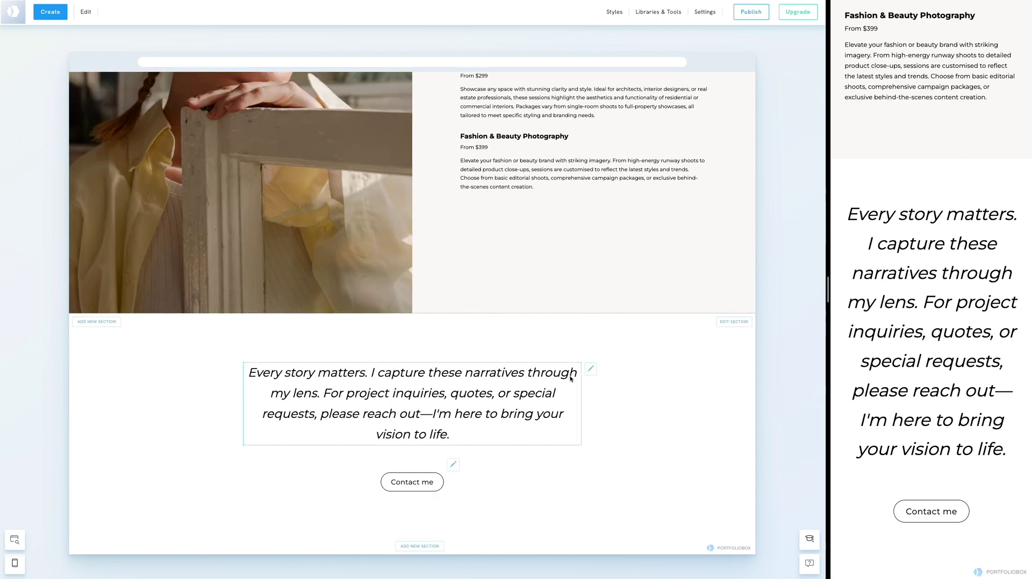
# - Shrink the closing quote's mobile-only font size to 1.9em
pyautogui.click(589, 371)
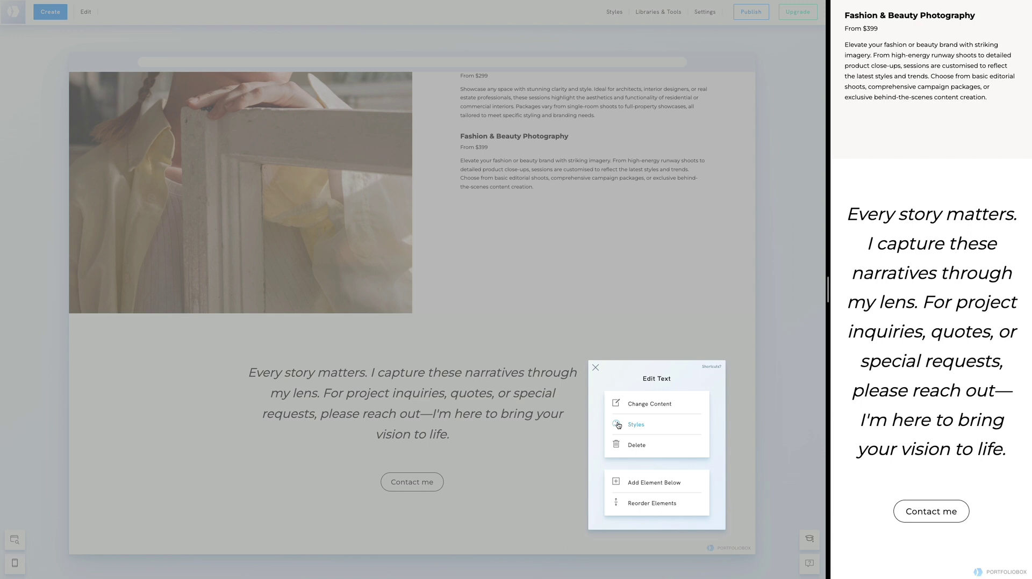
pyautogui.click(619, 424)
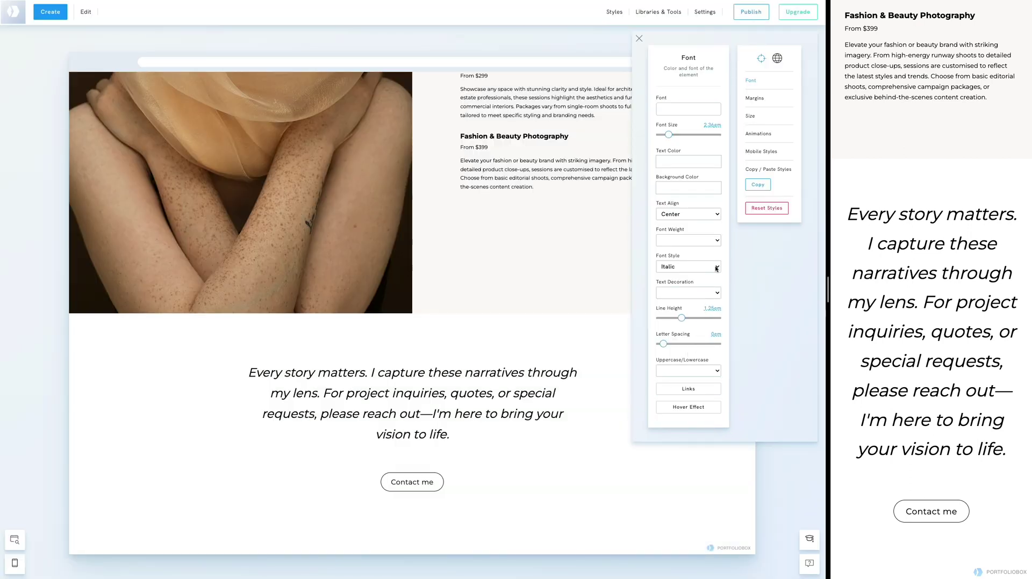
pyautogui.click(757, 152)
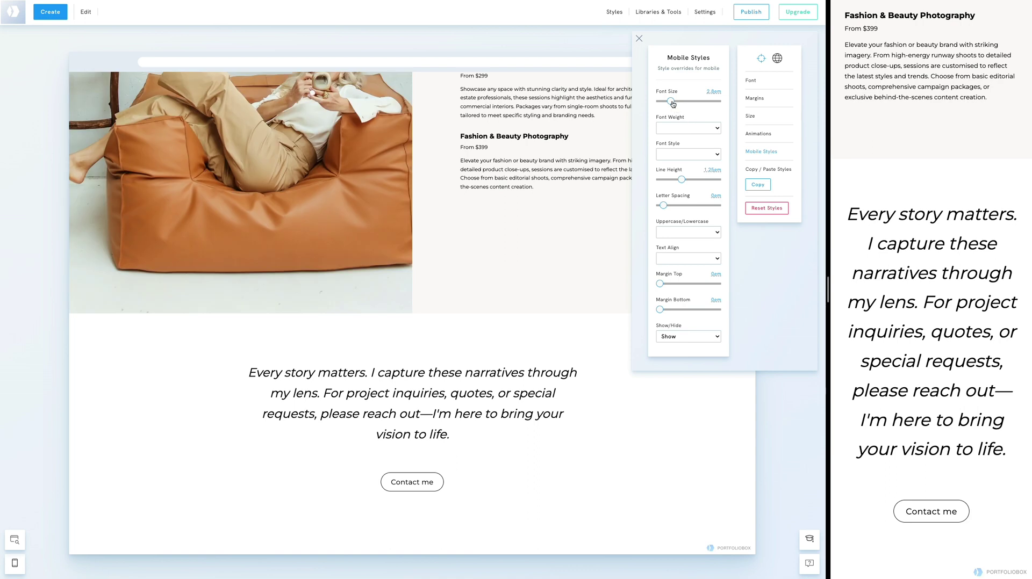
pyautogui.moveTo(672, 104); pyautogui.dragTo(668, 104)
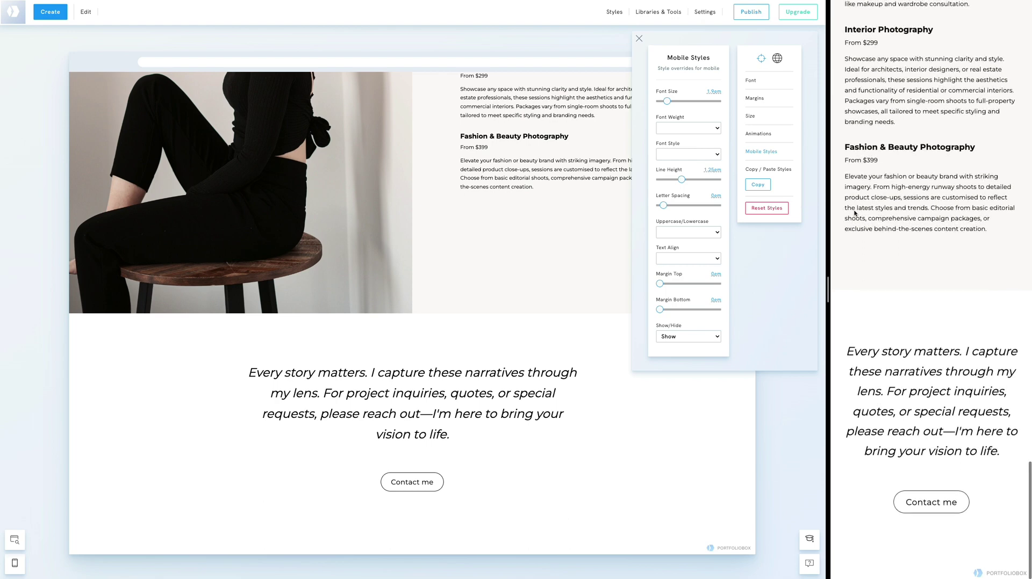
# - Test the Contact me button's form, then scroll the mobile preview back up to the hero
pyautogui.click(929, 495)
pyautogui.click(923, 473)
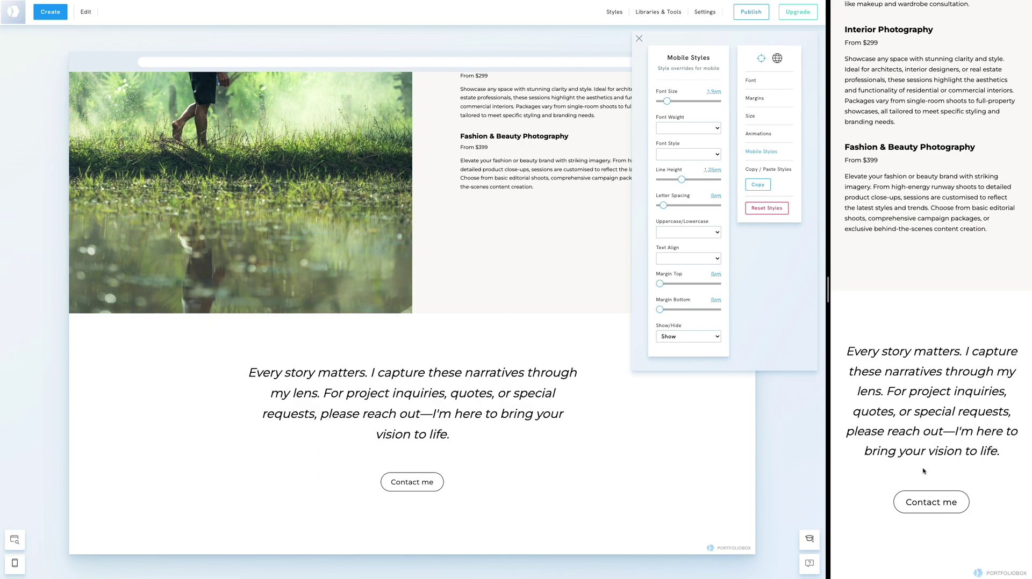
pyautogui.scroll(5, 923, 471)
pyautogui.scroll(5, 923, 471)
pyautogui.scroll(5, 922, 470)
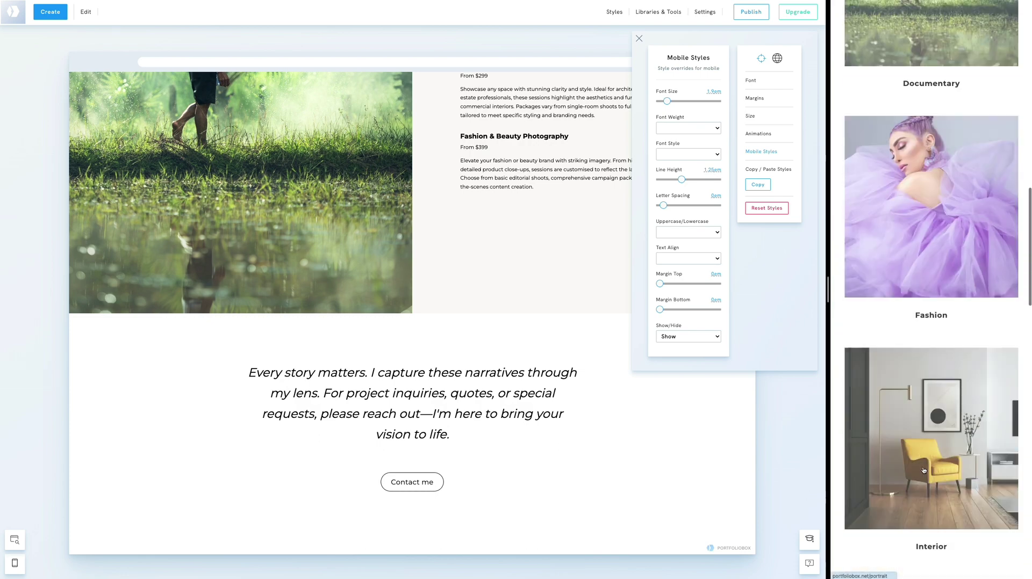
pyautogui.scroll(5, 923, 471)
pyautogui.scroll(5, 924, 470)
pyautogui.scroll(3, 914, 389)
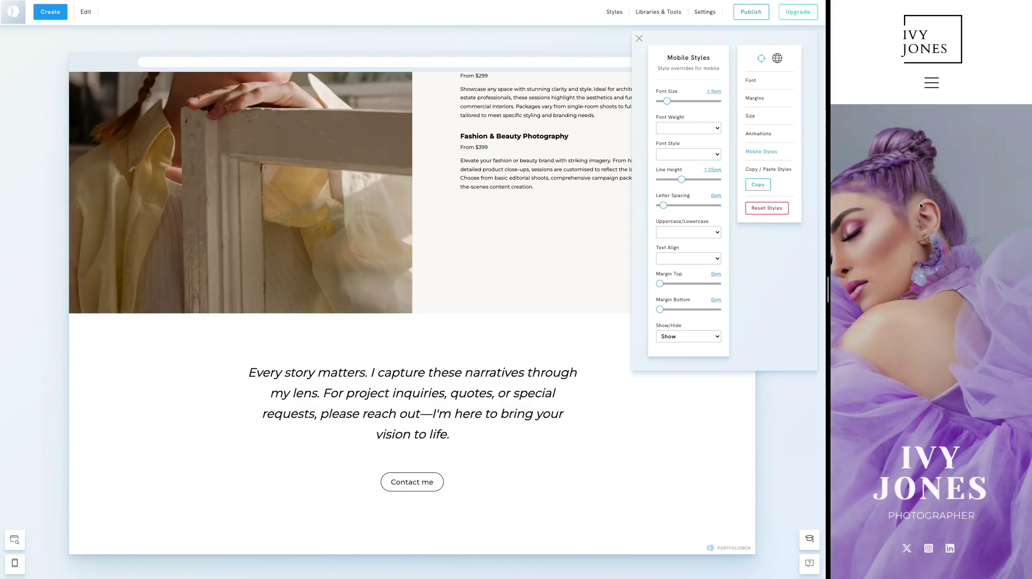
# - Open the Work page from the mobile preview's hamburger menu, then in the desktop editor too
pyautogui.click(933, 84)
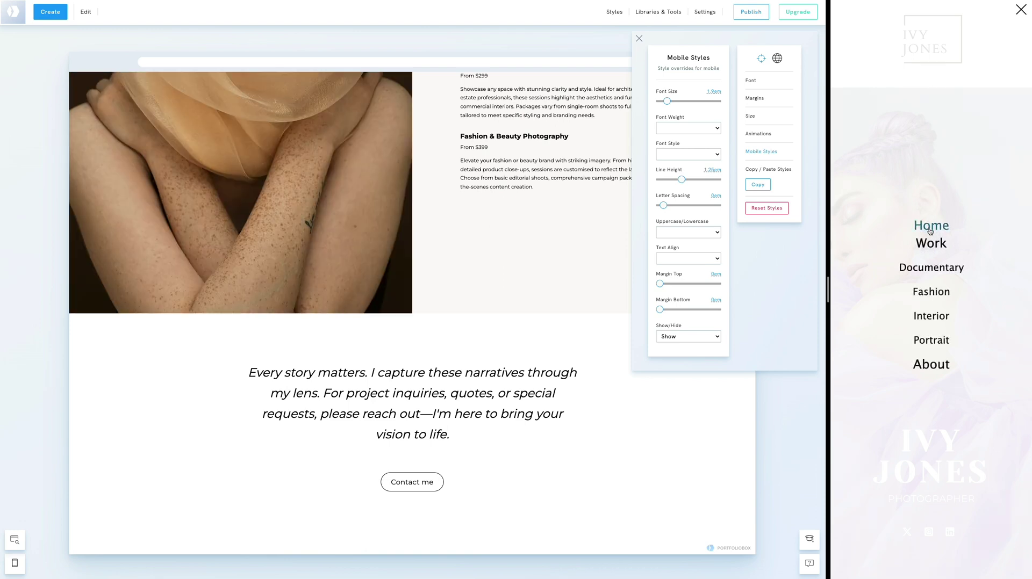
pyautogui.click(931, 244)
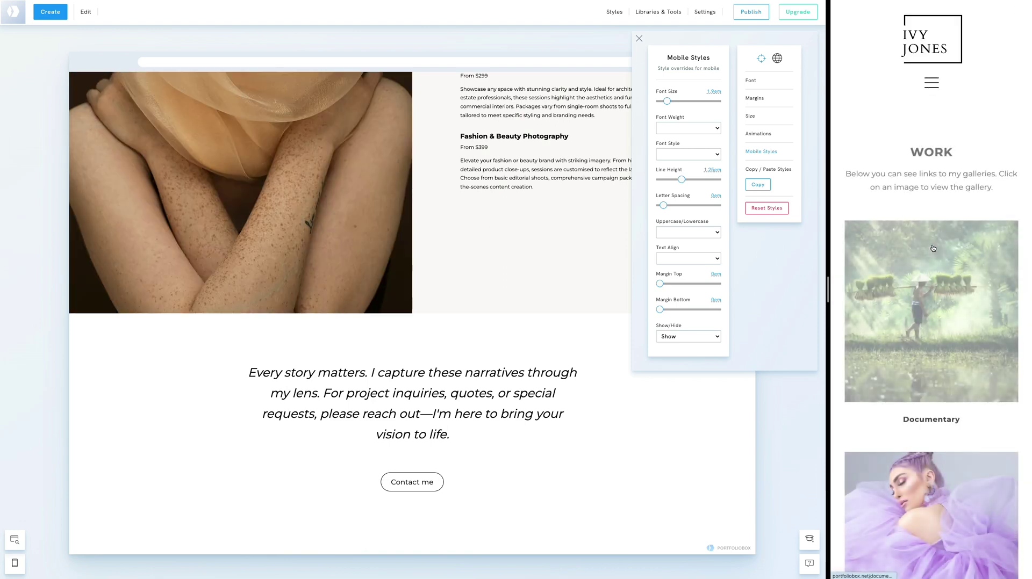
pyautogui.scroll(-4, 931, 248)
pyautogui.scroll(-2, 931, 248)
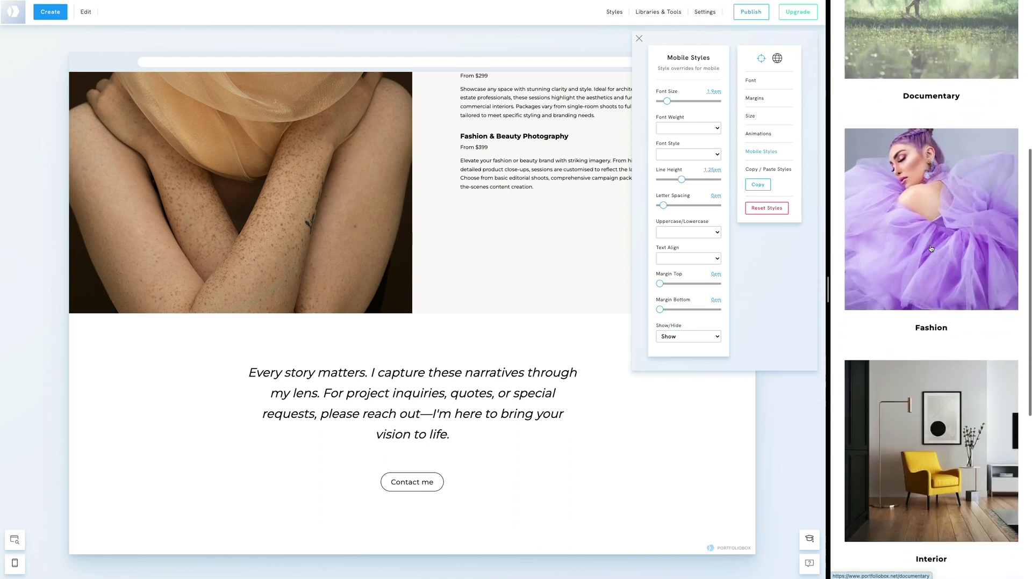
pyautogui.scroll(-4, 931, 248)
pyautogui.scroll(-2, 931, 249)
pyautogui.scroll(-2, 931, 248)
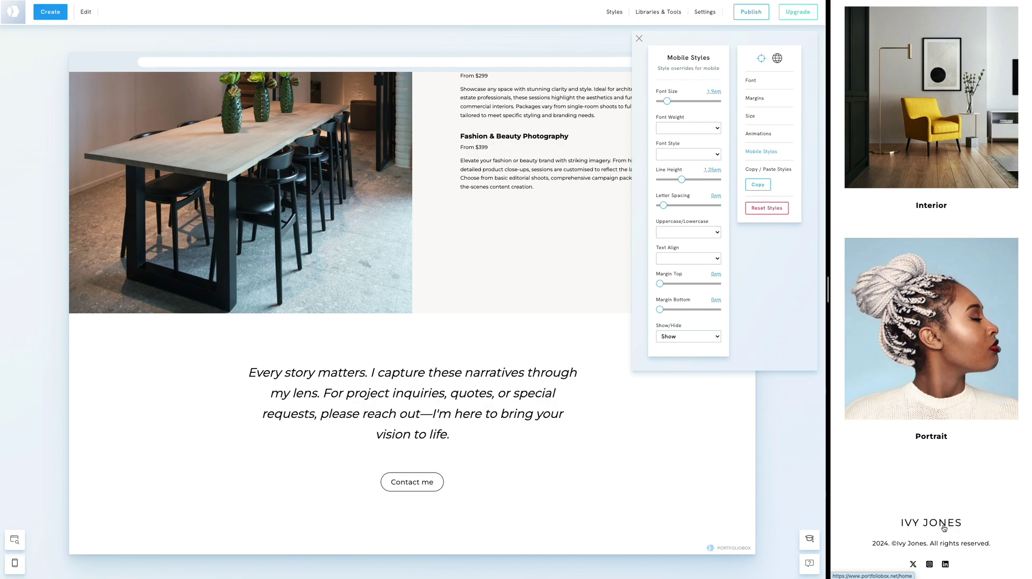
pyautogui.click(944, 529)
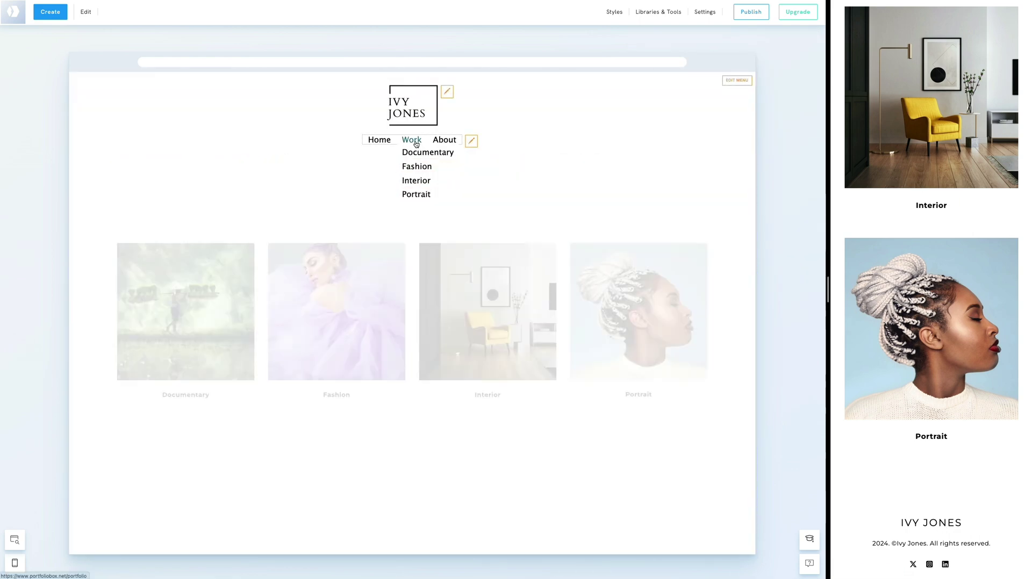
pyautogui.click(414, 141)
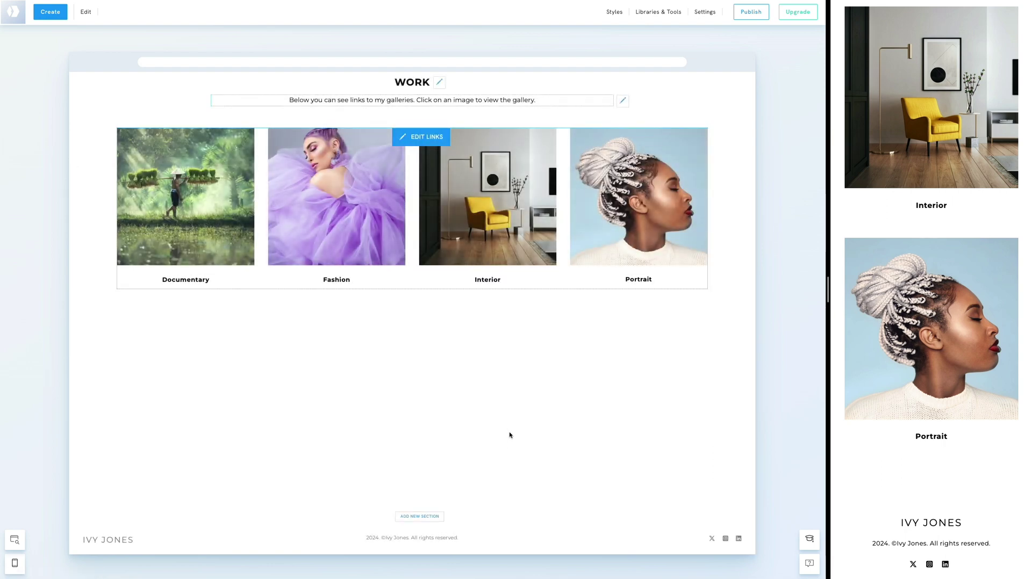
pyautogui.moveTo(108, 540)
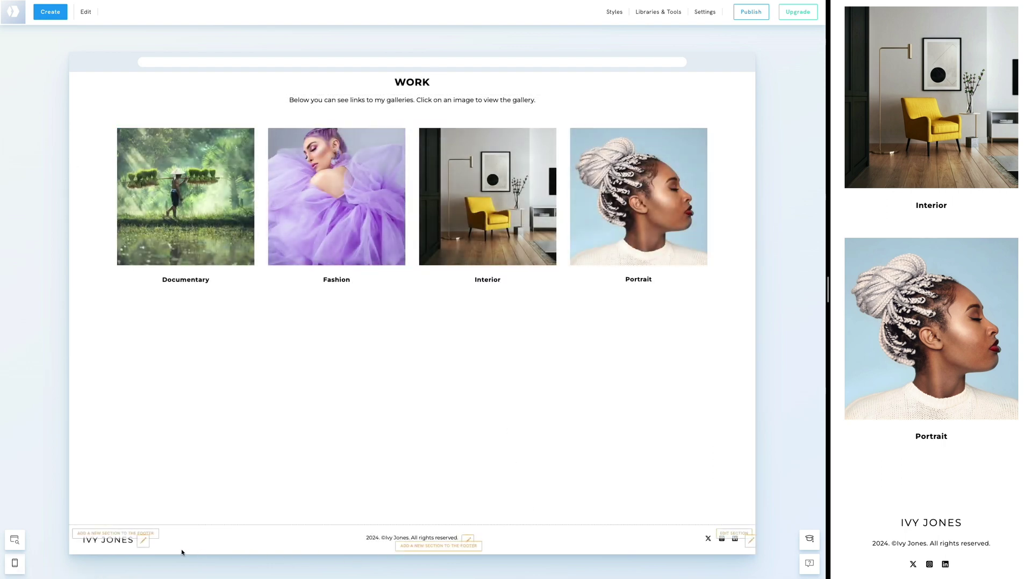
# - Set the IVY JONES footer logo's mobile Show/Hide option to Hide
pyautogui.click(143, 542)
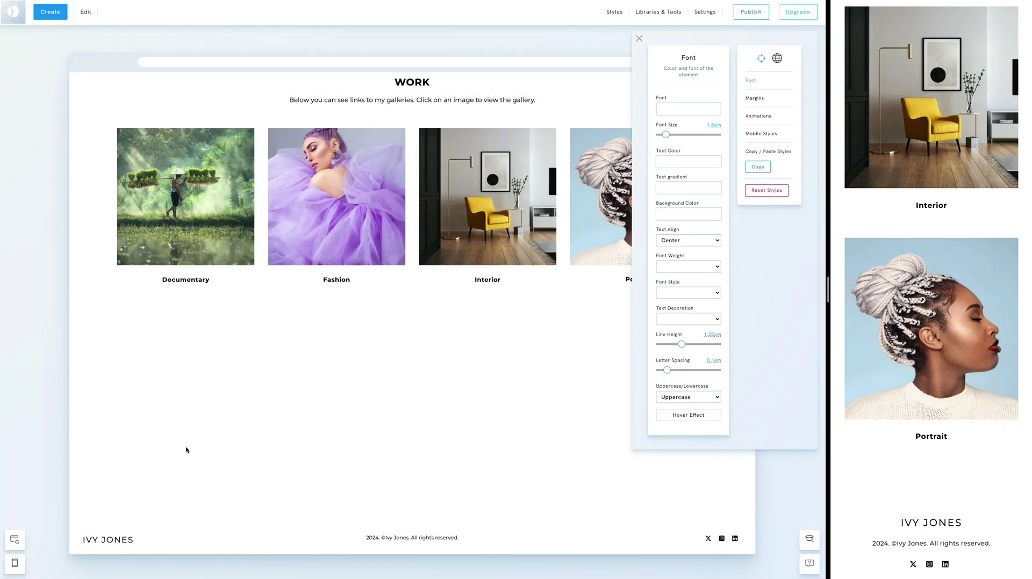
pyautogui.click(186, 447)
pyautogui.click(757, 134)
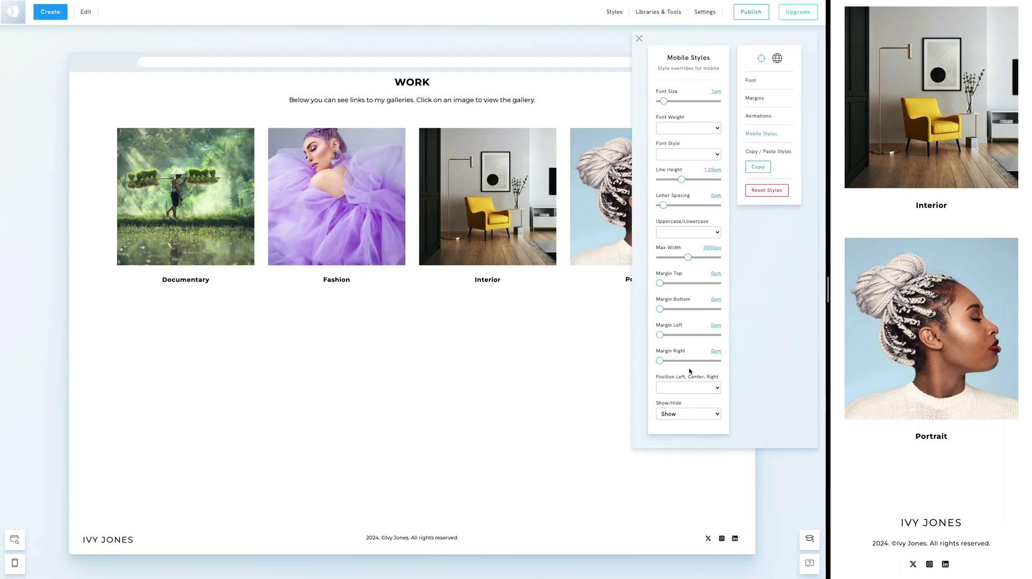
pyautogui.click(683, 415)
pyautogui.click(678, 425)
pyautogui.click(680, 462)
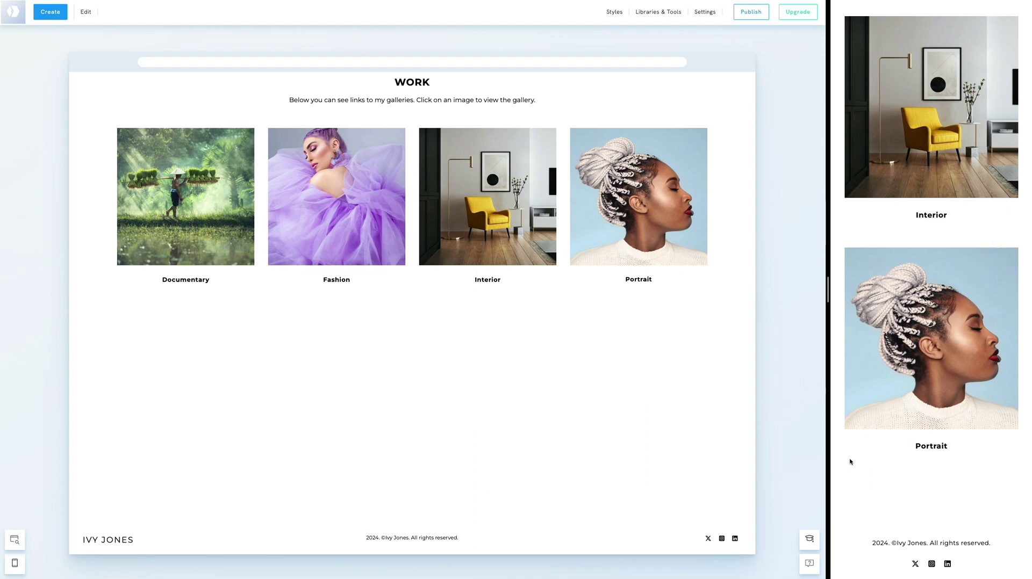
# - Open the Portrait gallery in the mobile preview and scroll through its photos
pyautogui.click(911, 378)
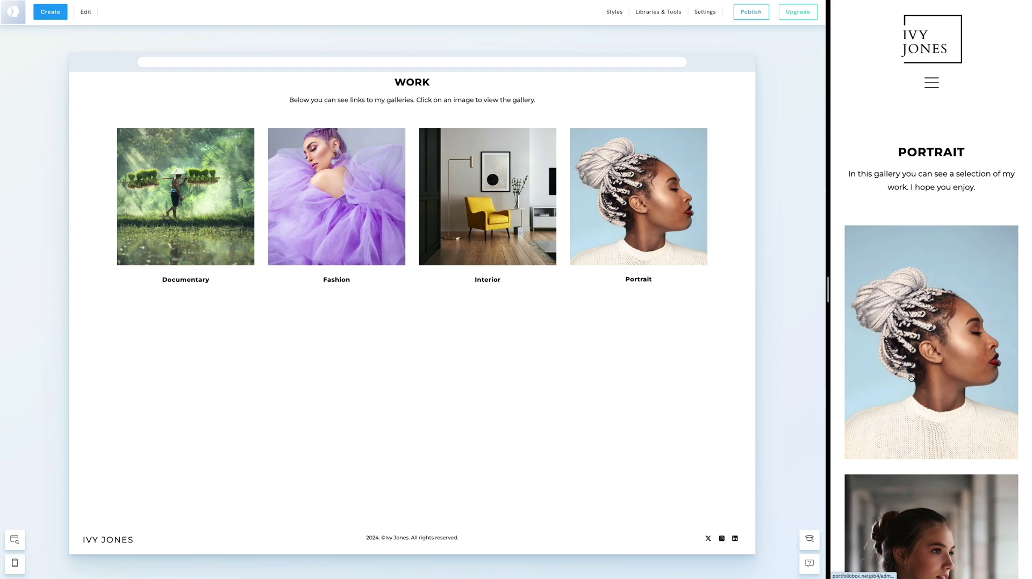
pyautogui.scroll(-7, 911, 379)
pyautogui.scroll(-5, 911, 378)
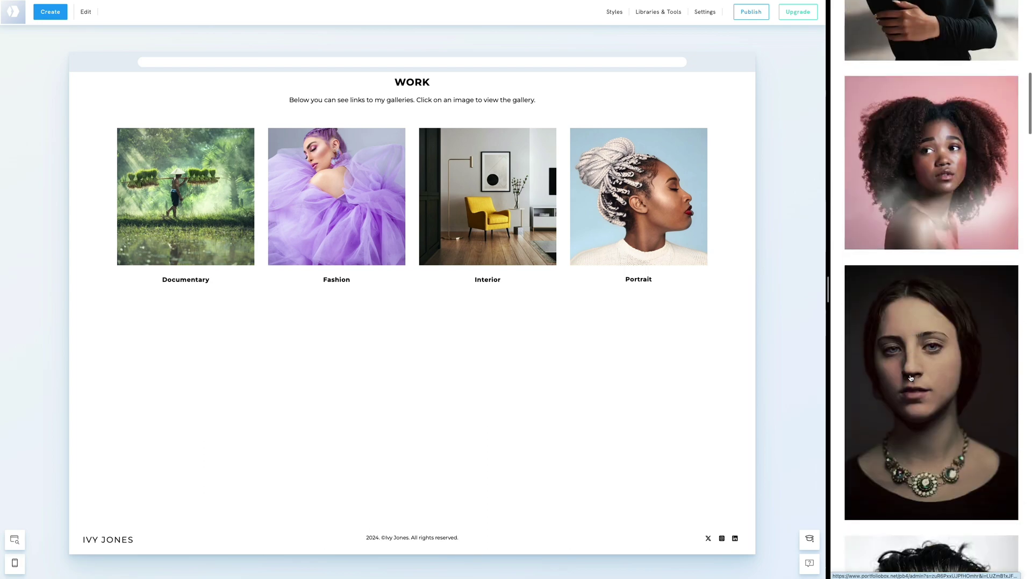
pyautogui.scroll(-2, 911, 379)
pyautogui.scroll(-3, 910, 379)
pyautogui.scroll(-5, 910, 378)
pyautogui.scroll(-1, 910, 378)
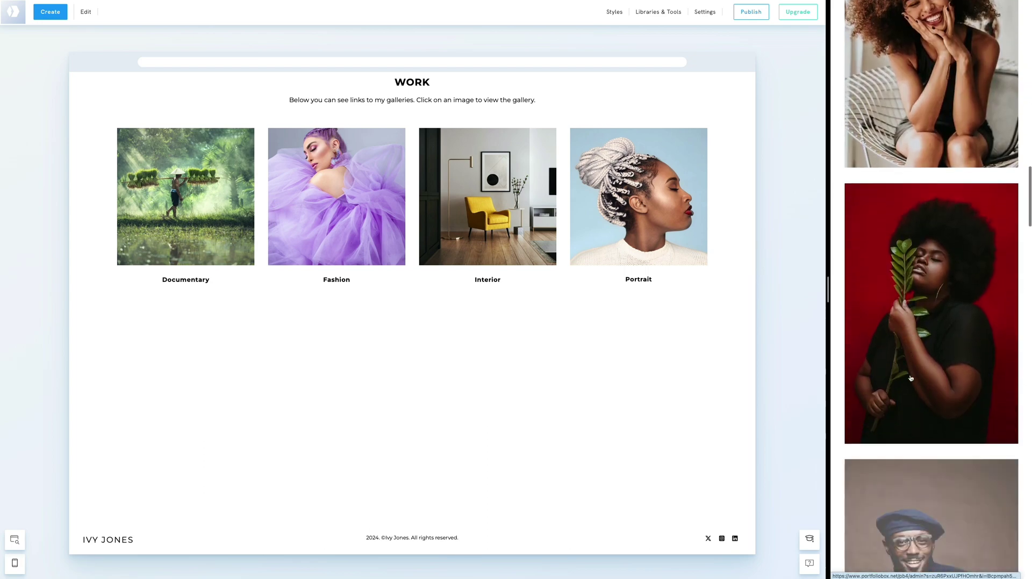
pyautogui.scroll(-5, 910, 378)
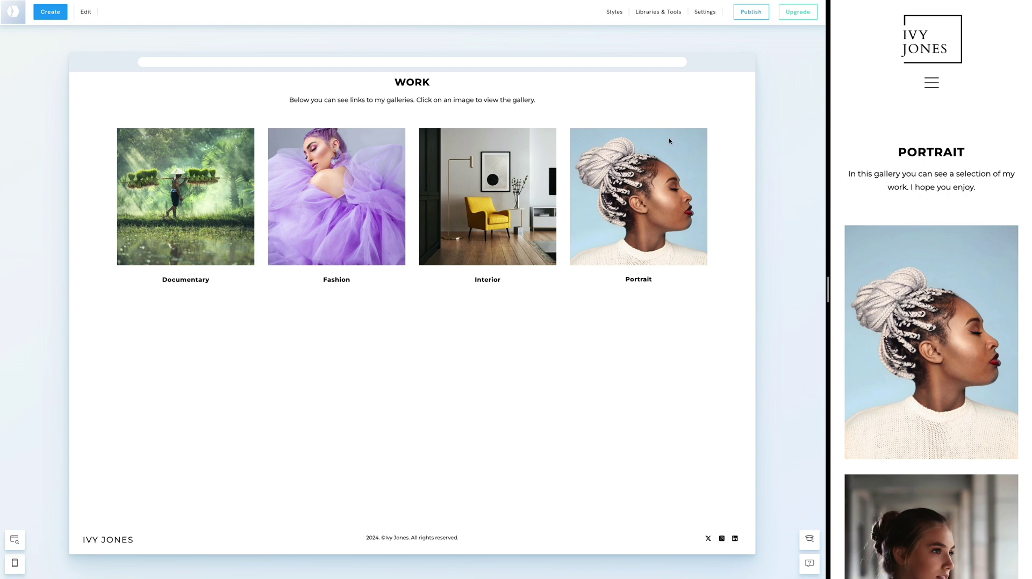
# - Set the site-wide mobile Gallery items per row to Two
pyautogui.click(616, 12)
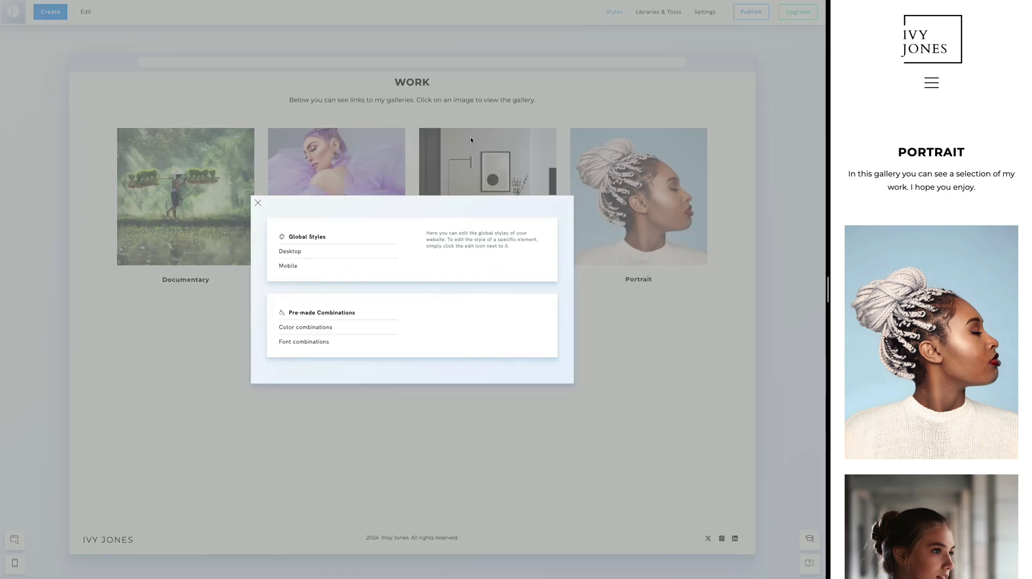
pyautogui.click(289, 266)
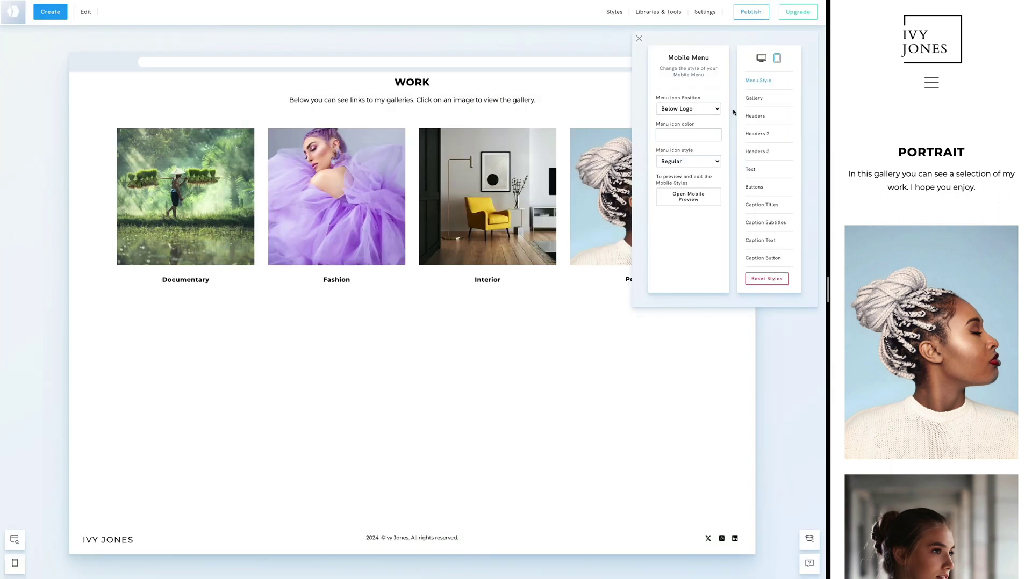
pyautogui.click(754, 99)
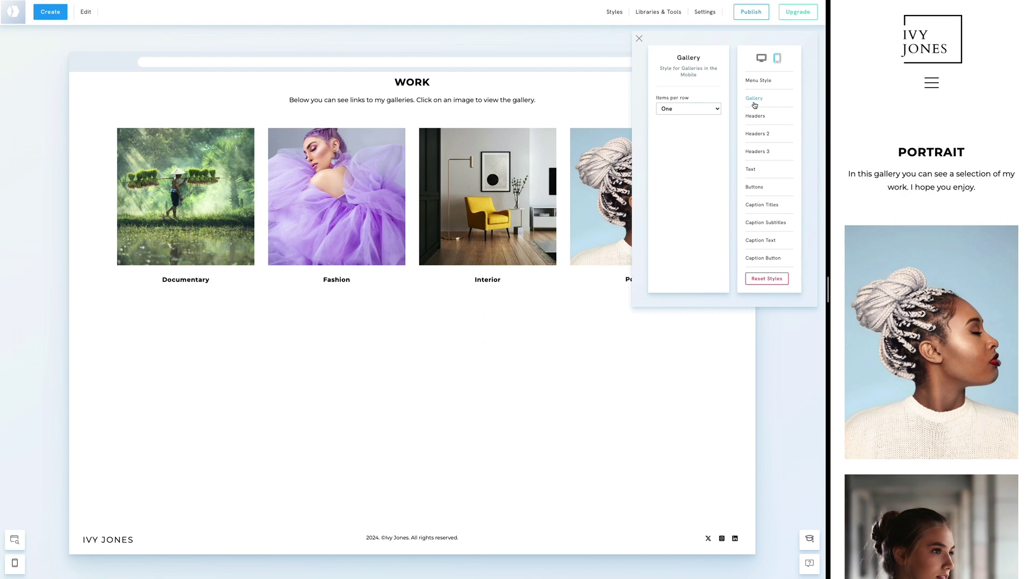
pyautogui.click(709, 109)
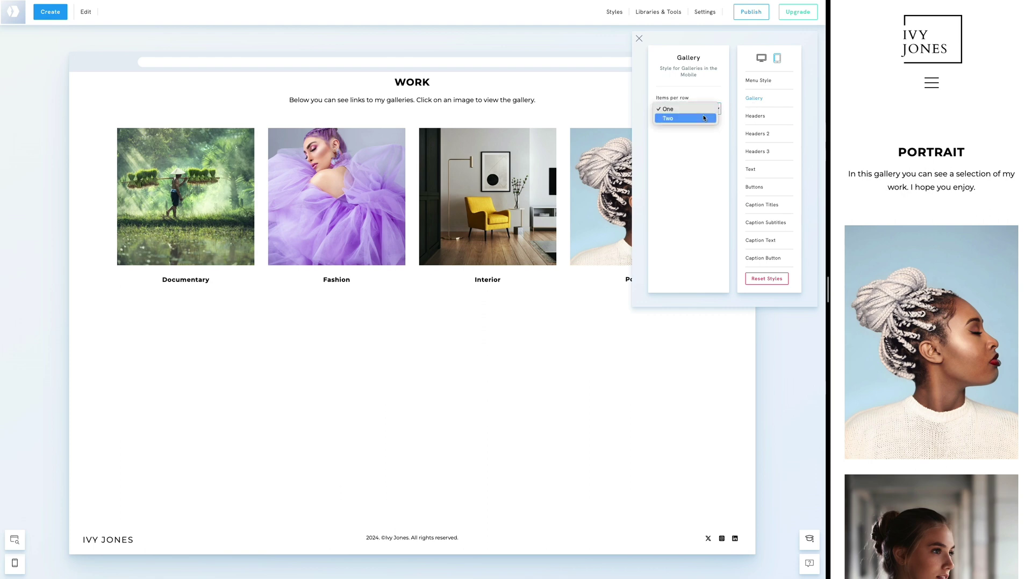
pyautogui.click(703, 119)
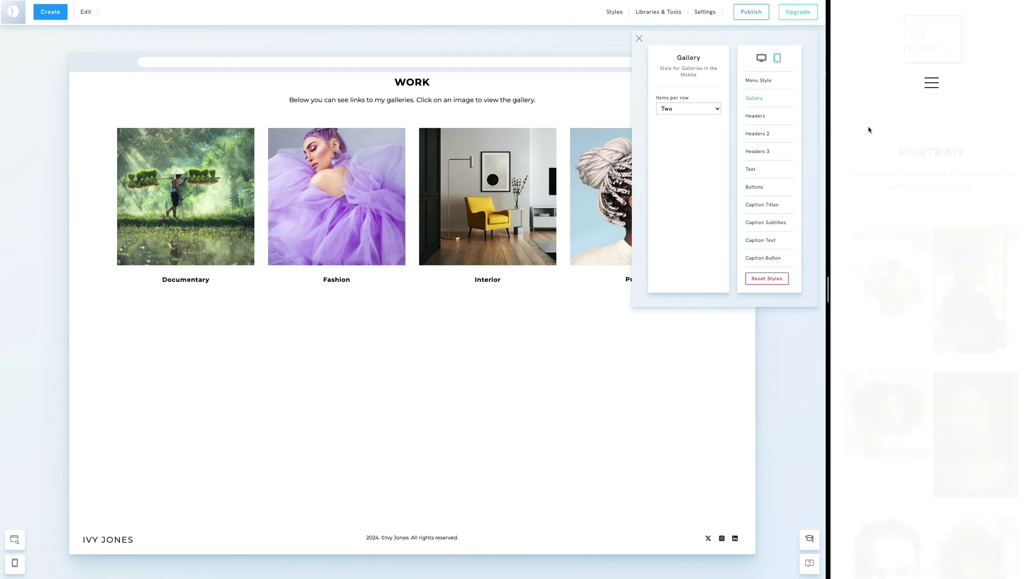
# - Review the two-per-row Portrait preview, then set mobile items per row back to One
pyautogui.scroll(-3, 881, 215)
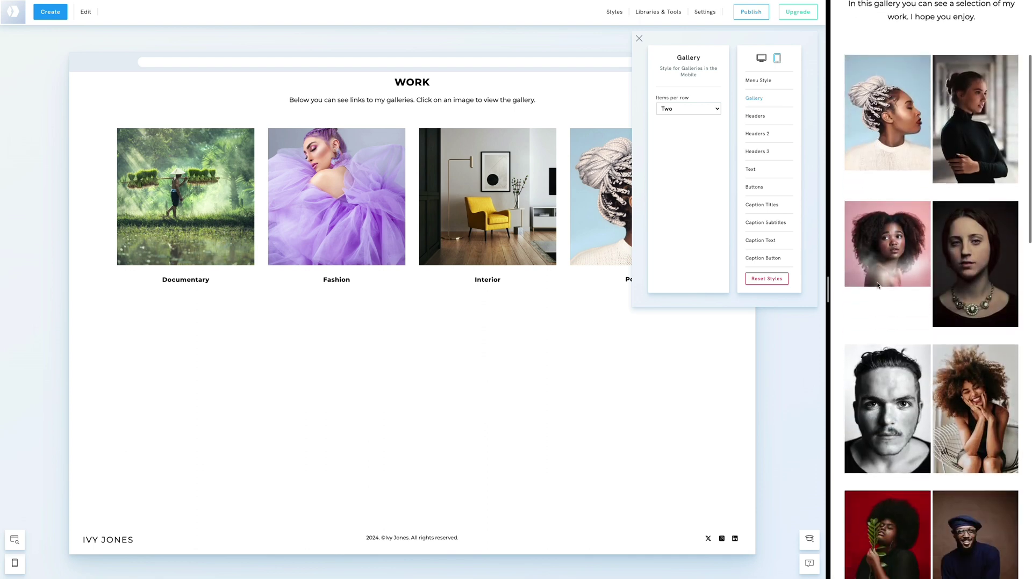
pyautogui.scroll(-5, 879, 285)
pyautogui.scroll(-3, 878, 286)
pyautogui.scroll(-3, 878, 285)
pyautogui.scroll(-3, 878, 286)
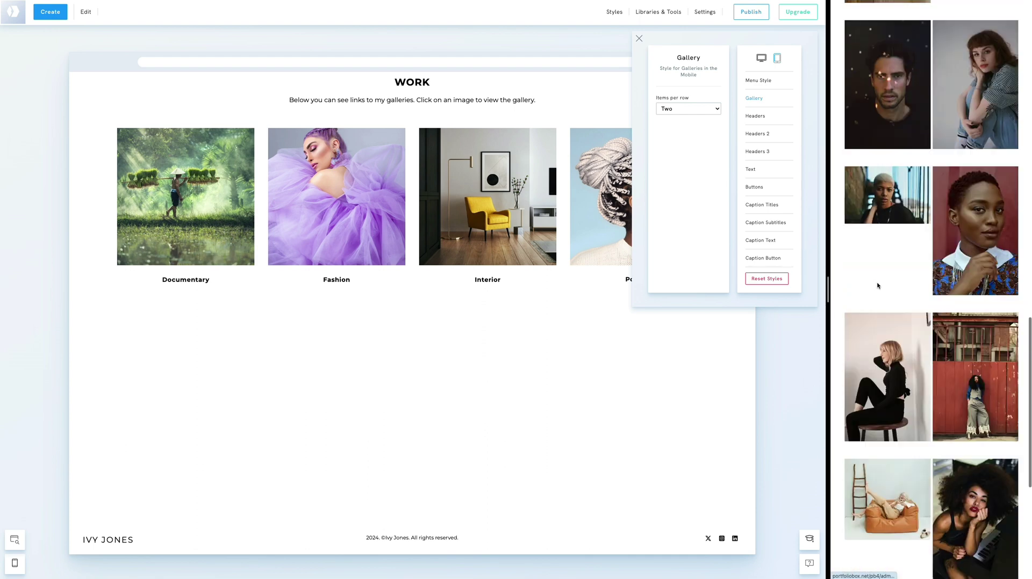
pyautogui.scroll(-3, 878, 286)
pyautogui.scroll(-3, 878, 285)
pyautogui.scroll(-3, 878, 286)
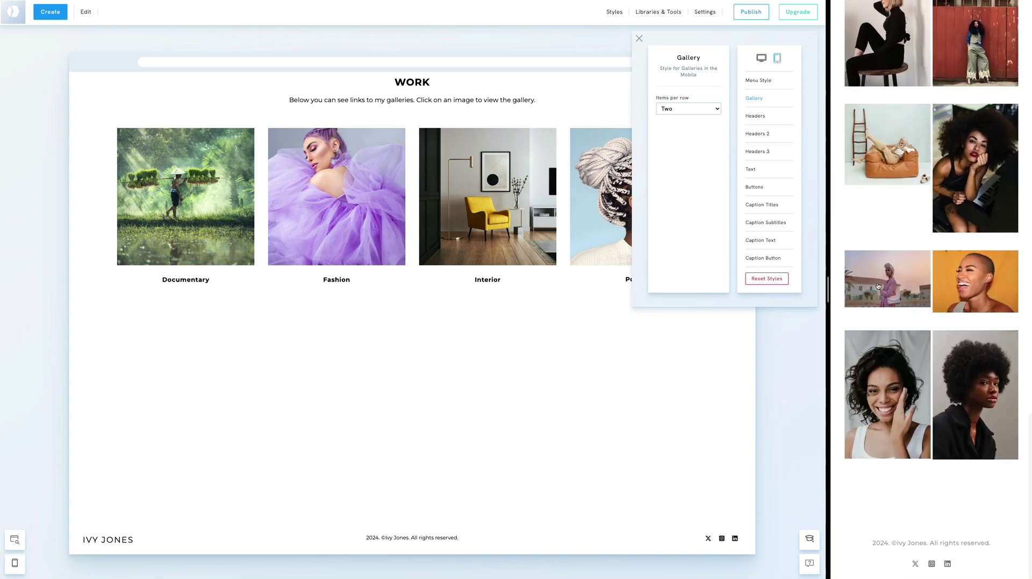
pyautogui.scroll(10, 878, 285)
pyautogui.scroll(5, 878, 286)
pyautogui.scroll(5, 878, 285)
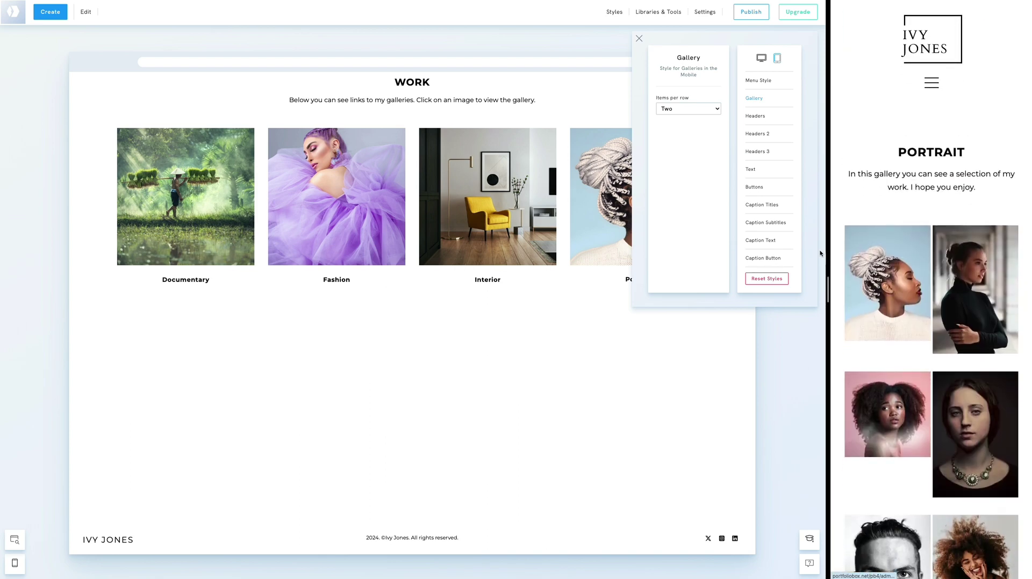
pyautogui.click(699, 108)
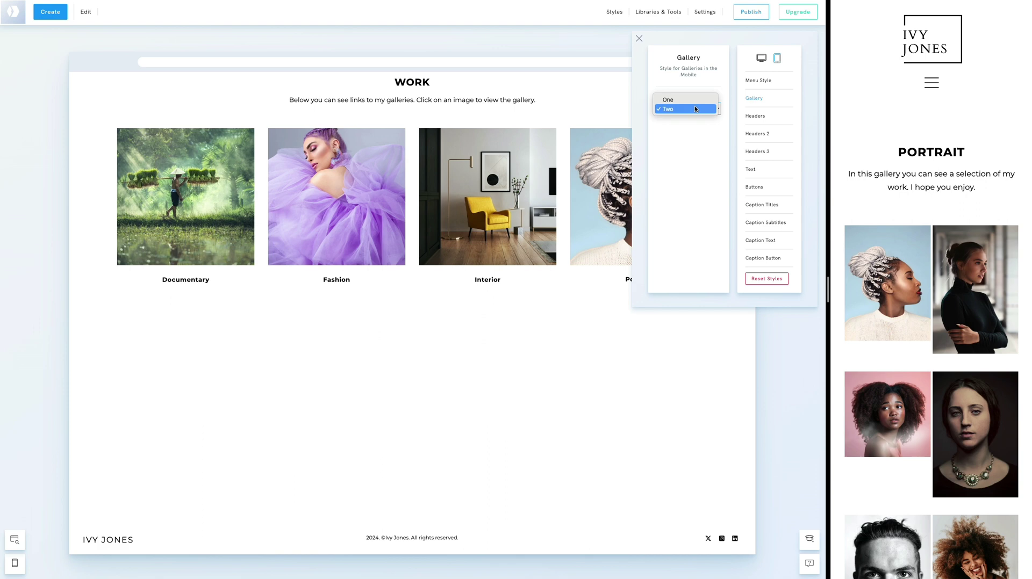
pyautogui.click(697, 101)
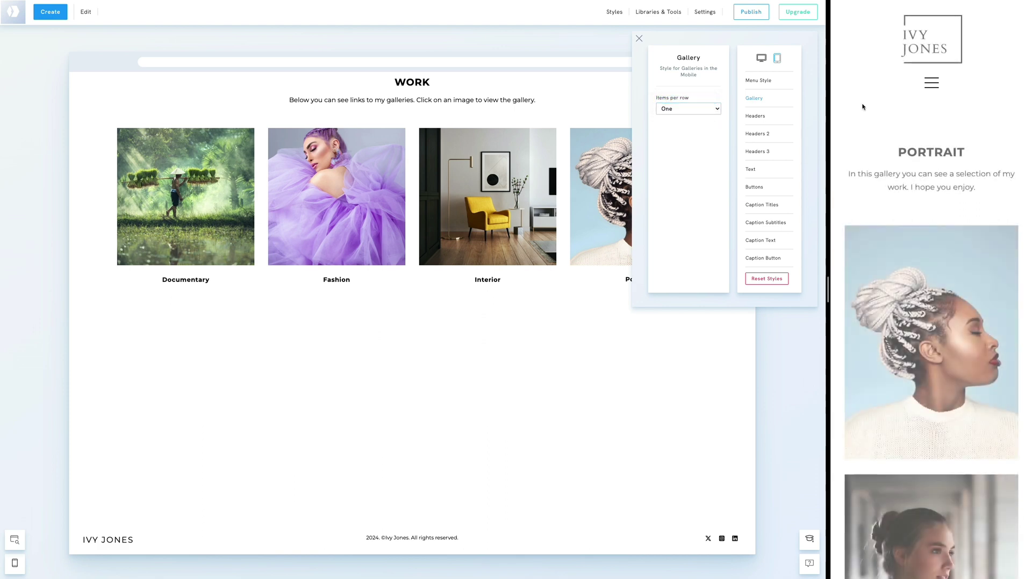
# - Scroll the mobile preview to the contact form, try its First Name and email fields, then scroll up
pyautogui.scroll(-1, 930, 238)
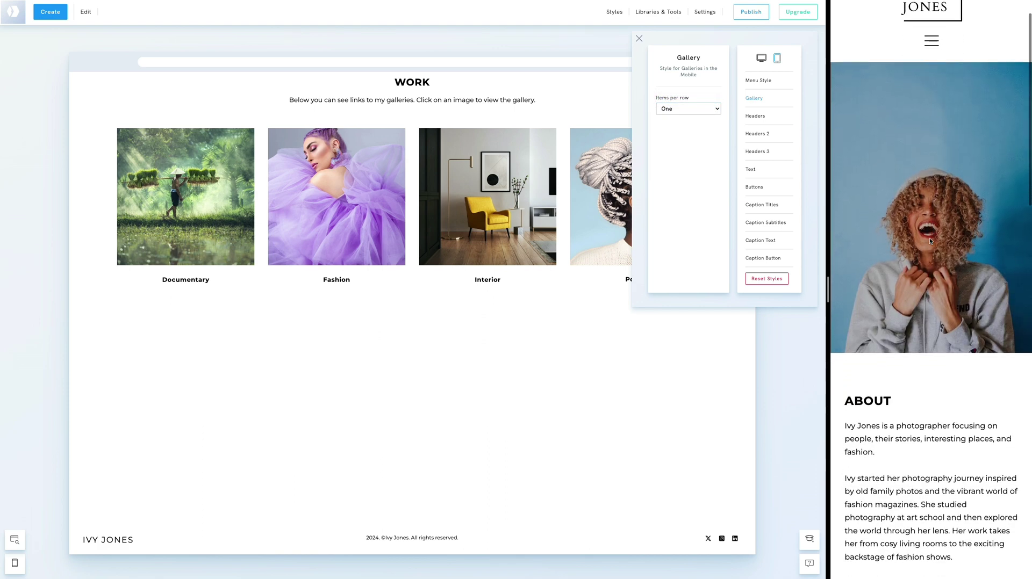
pyautogui.scroll(-3, 930, 238)
pyautogui.scroll(-1, 930, 237)
pyautogui.scroll(-2, 930, 238)
pyautogui.scroll(-2, 930, 237)
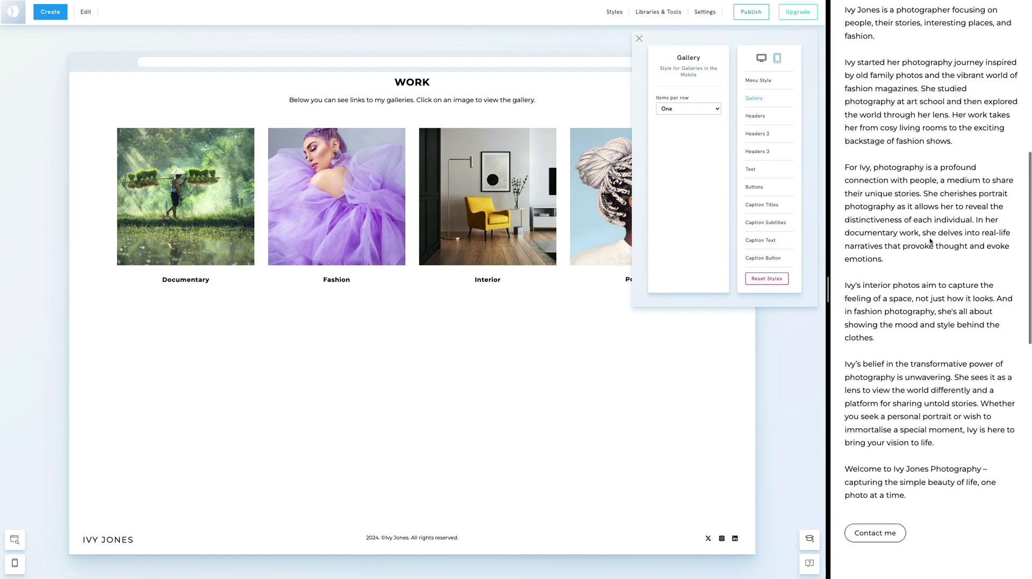
pyautogui.scroll(-1, 930, 238)
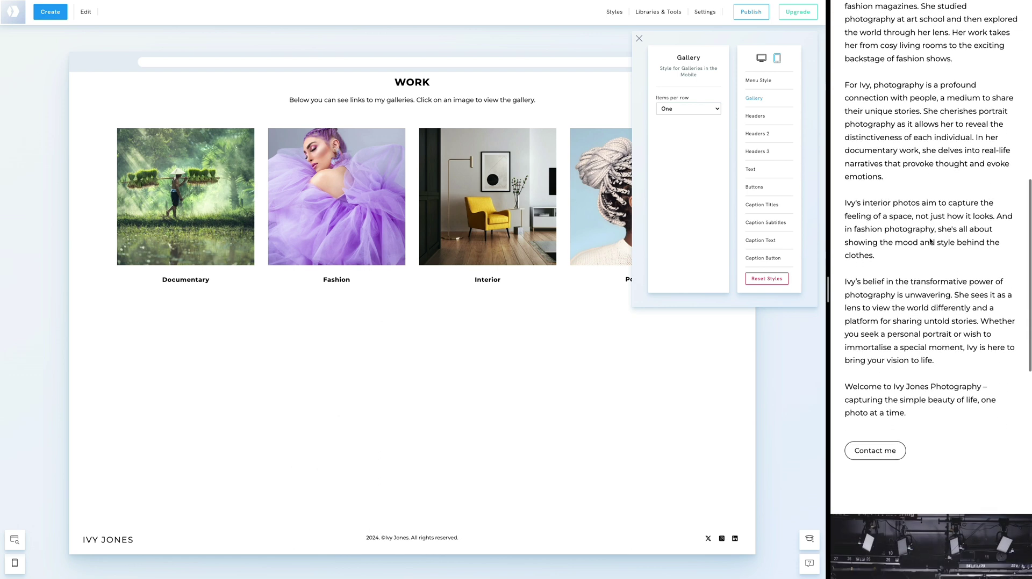
pyautogui.scroll(-2, 930, 237)
pyautogui.scroll(-1, 930, 242)
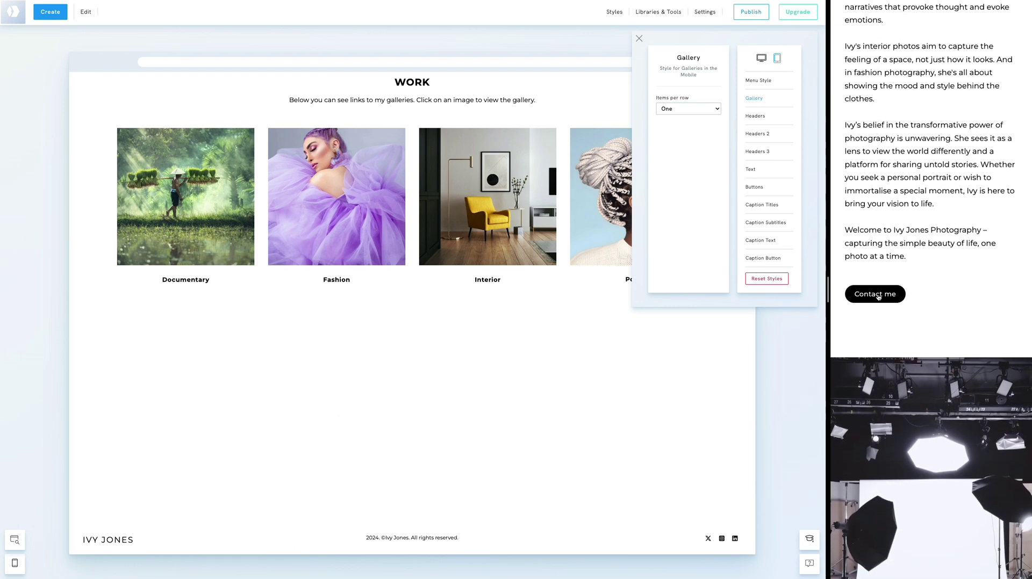
pyautogui.scroll(-1, 877, 296)
pyautogui.scroll(-2, 878, 297)
pyautogui.scroll(-2, 878, 297)
pyautogui.scroll(-2, 878, 296)
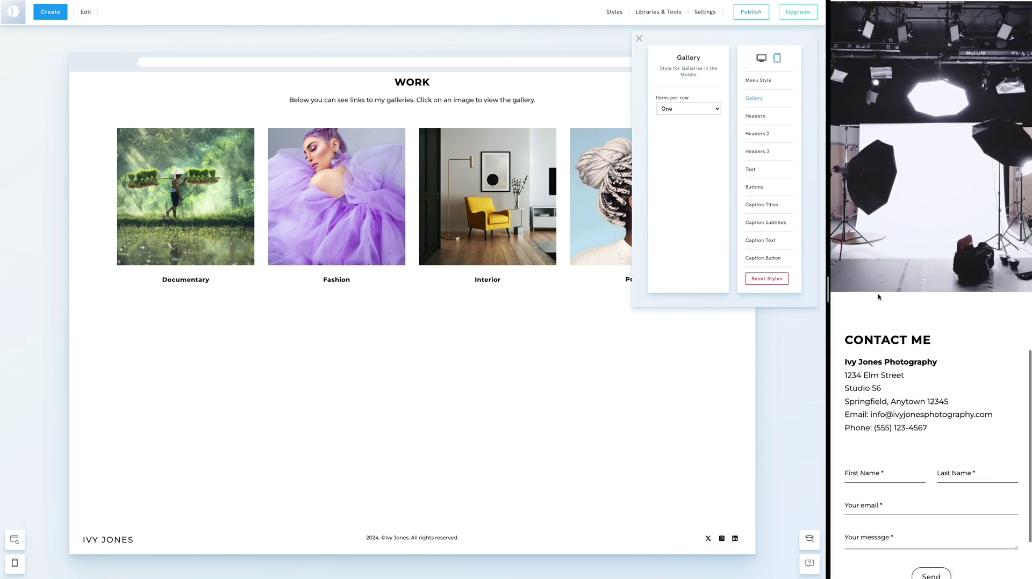
pyautogui.scroll(-2, 880, 296)
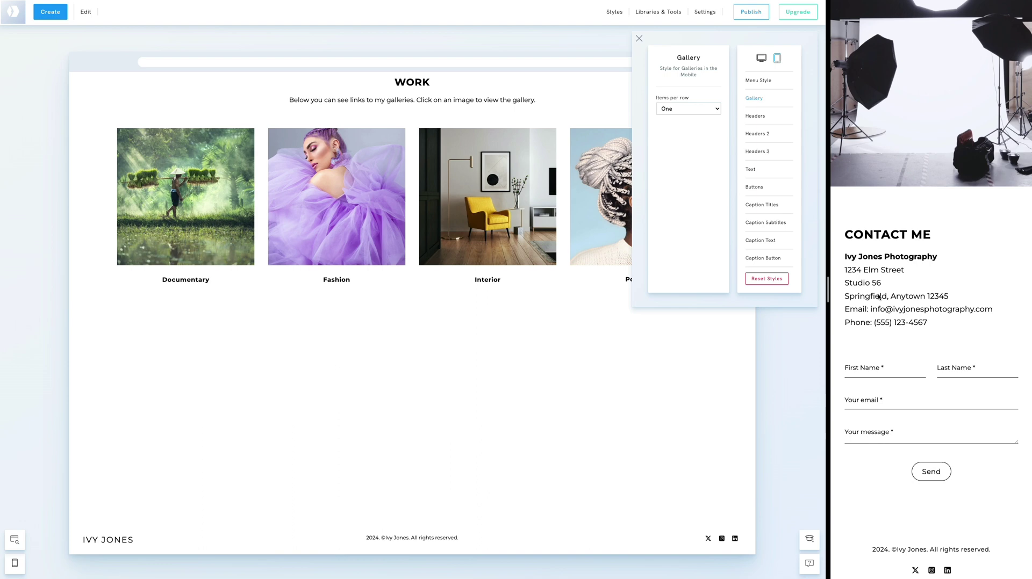
pyautogui.scroll(-1, 879, 296)
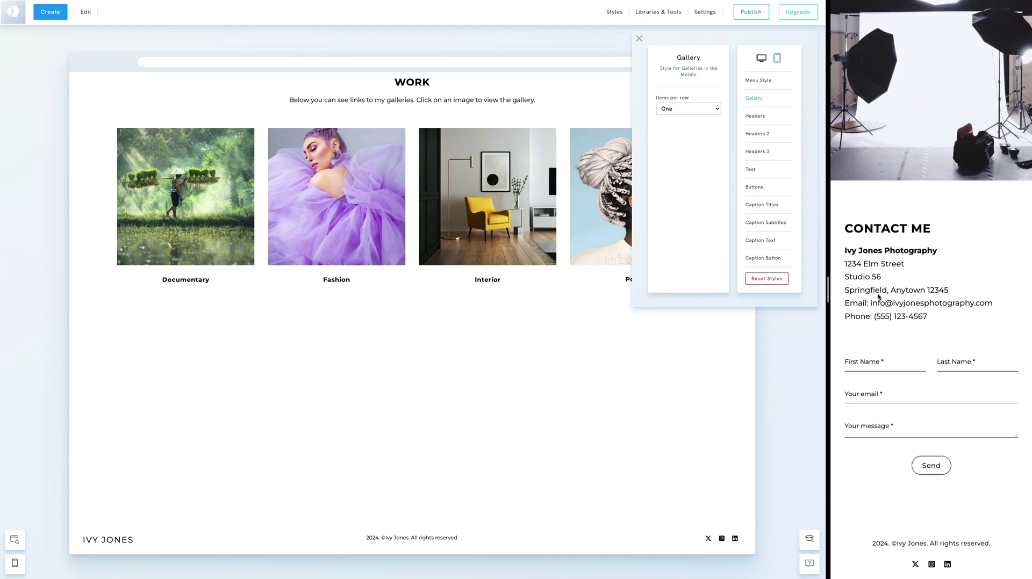
pyautogui.click(870, 361)
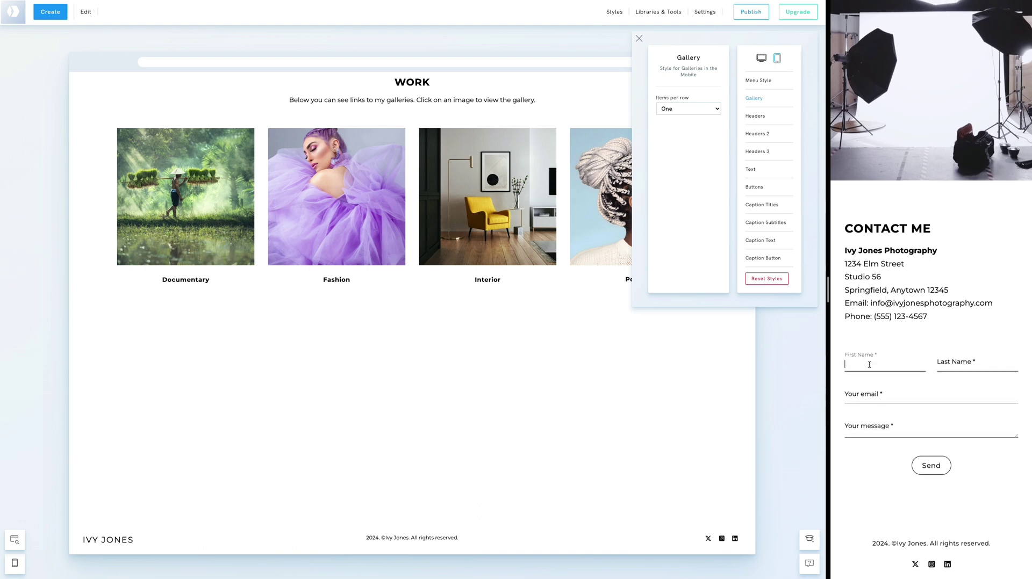
pyautogui.click(860, 396)
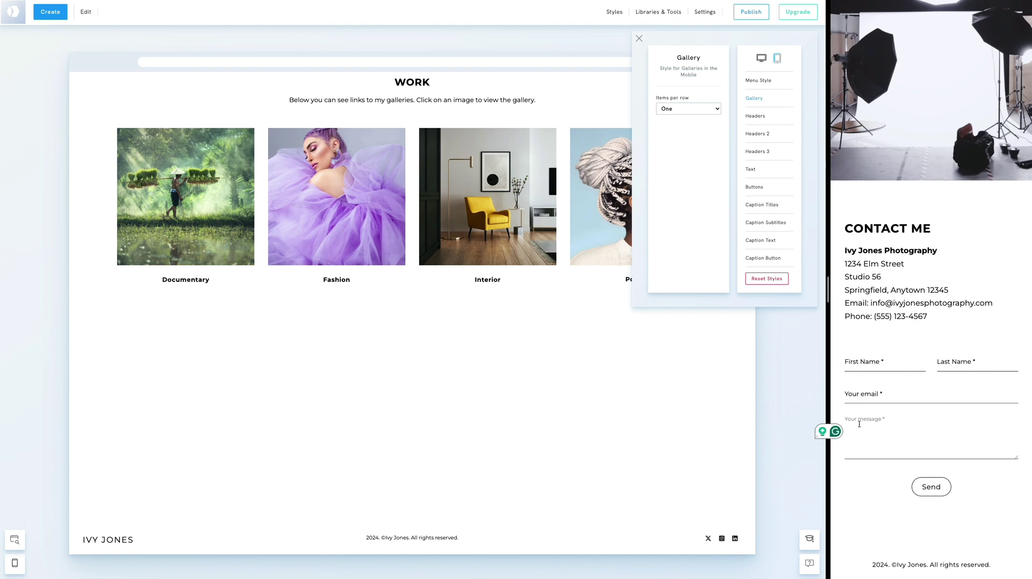
pyautogui.scroll(15, 859, 411)
pyautogui.scroll(2, 859, 408)
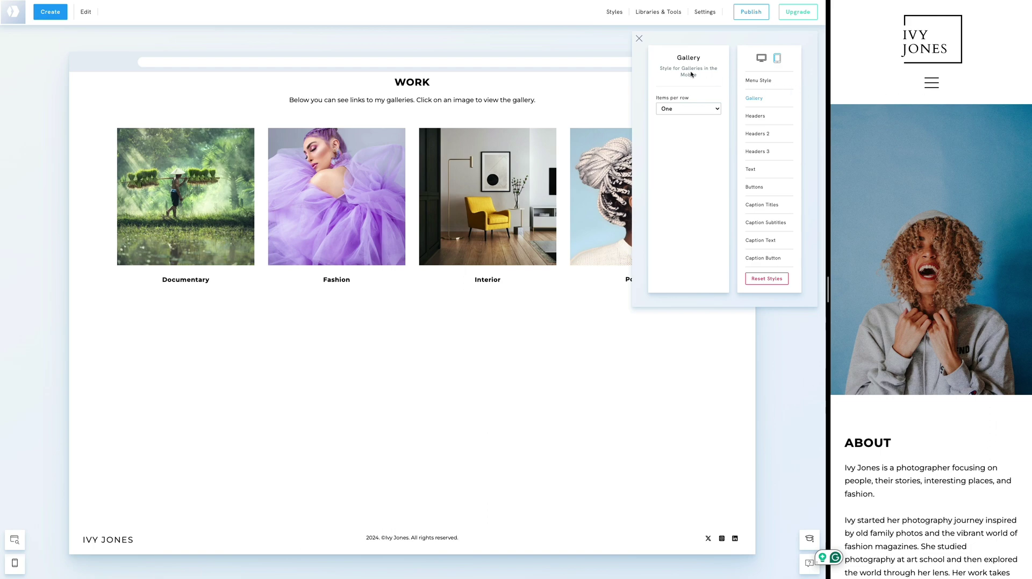
# - Close the gallery styles and add the IVY JONES image as the mobile logo, about 92px tall
pyautogui.click(640, 39)
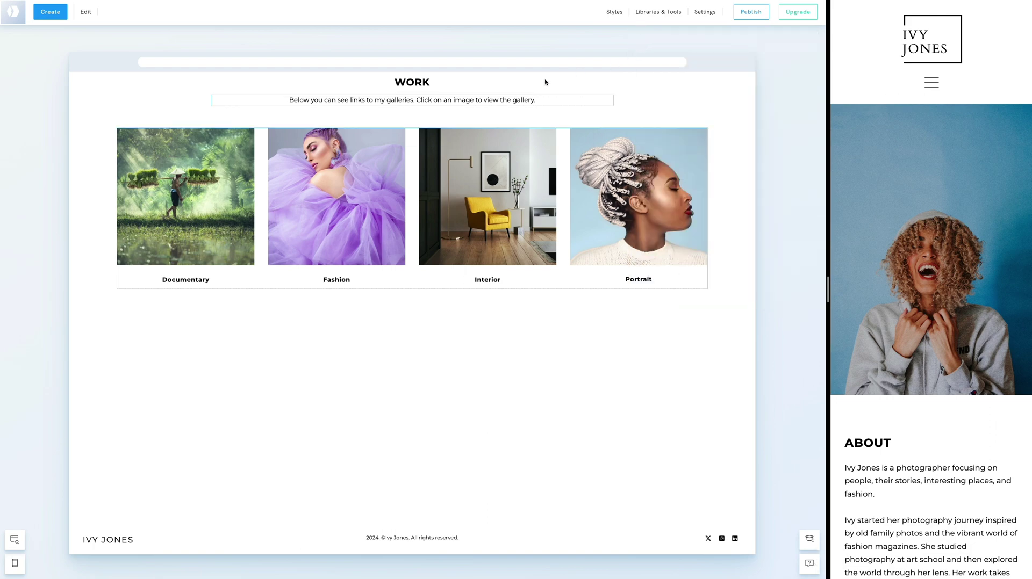
pyautogui.scroll(2, 537, 86)
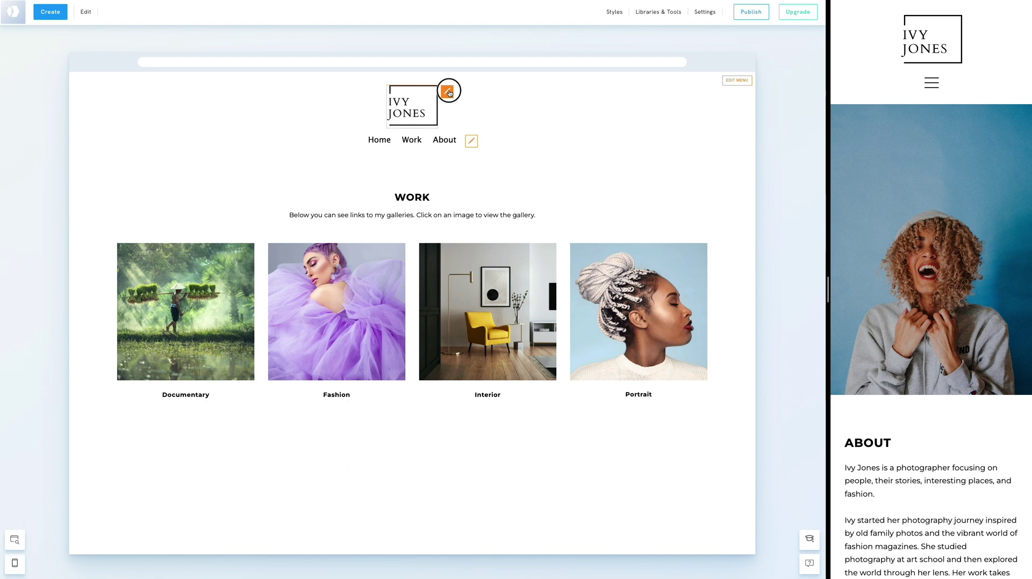
pyautogui.click(448, 92)
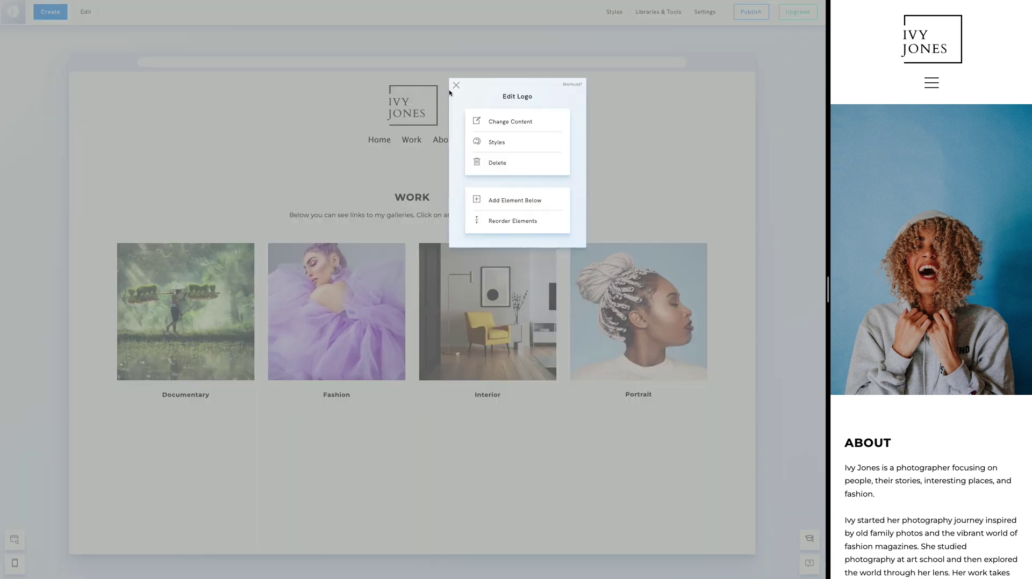
pyautogui.click(496, 122)
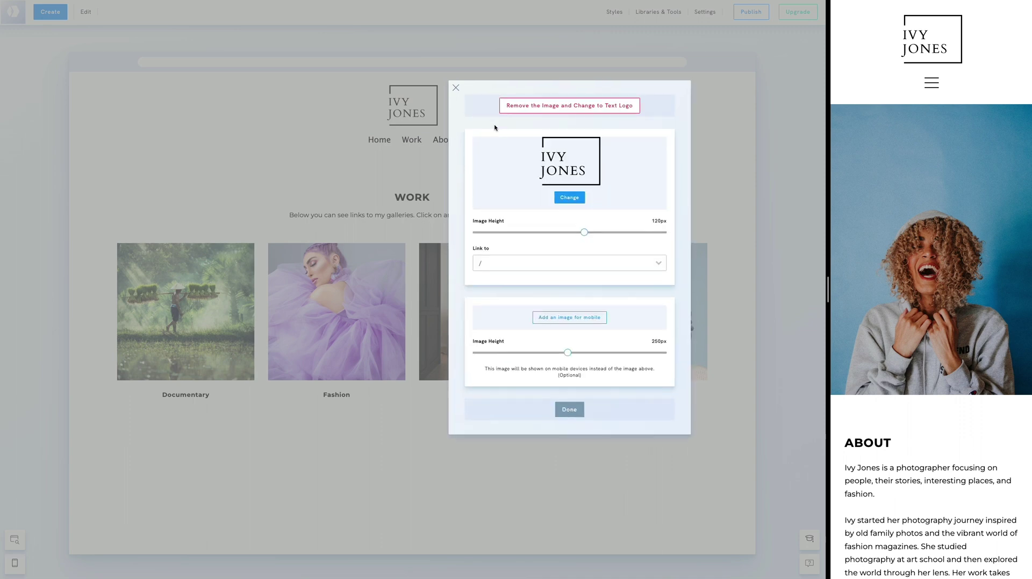
pyautogui.click(571, 318)
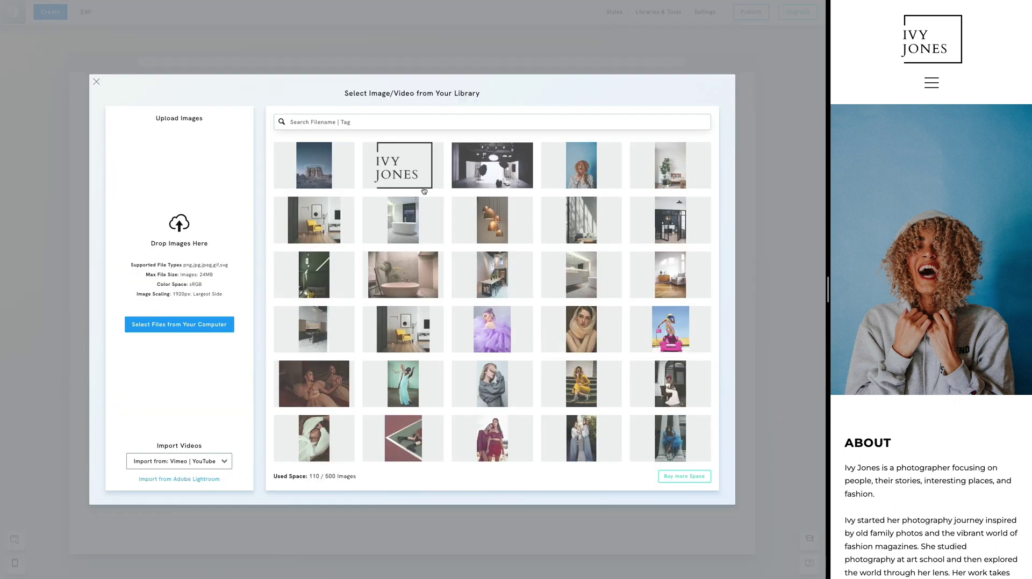
pyautogui.click(424, 190)
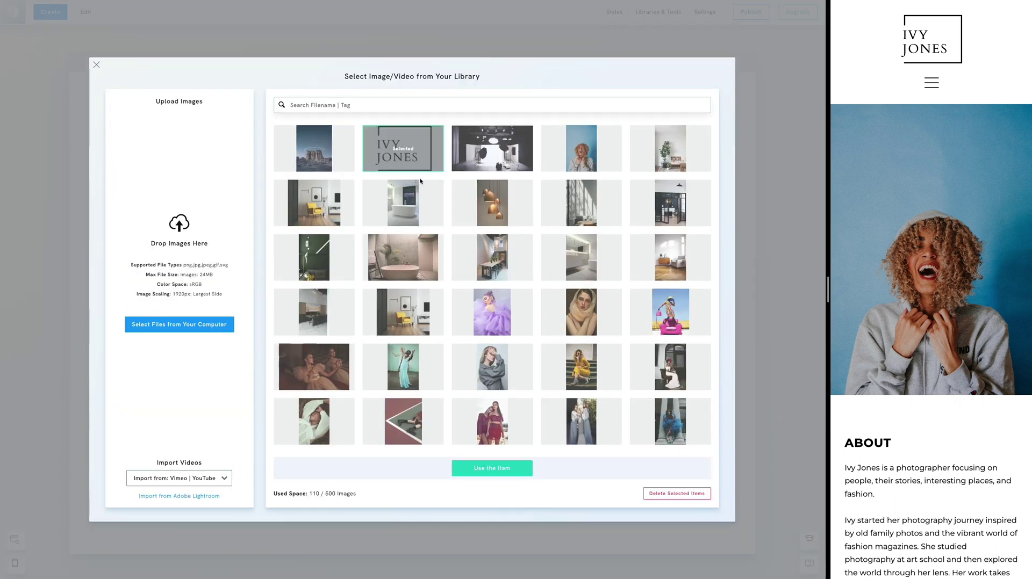
pyautogui.click(480, 468)
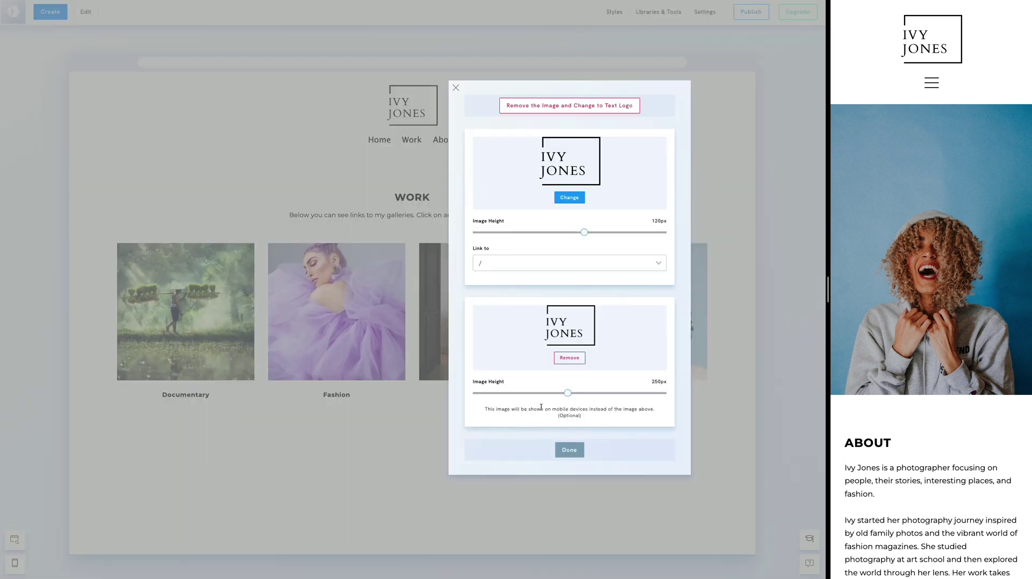
pyautogui.moveTo(567, 397); pyautogui.dragTo(507, 396)
pyautogui.click(567, 452)
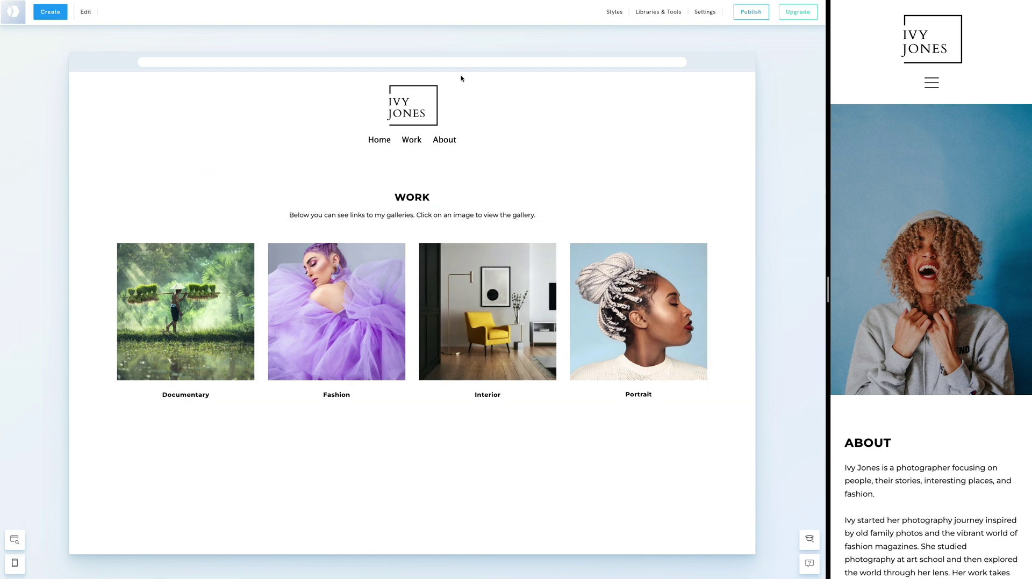
# - Set the header logo's mobile Position to Left in its Mobile Styles
pyautogui.click(450, 92)
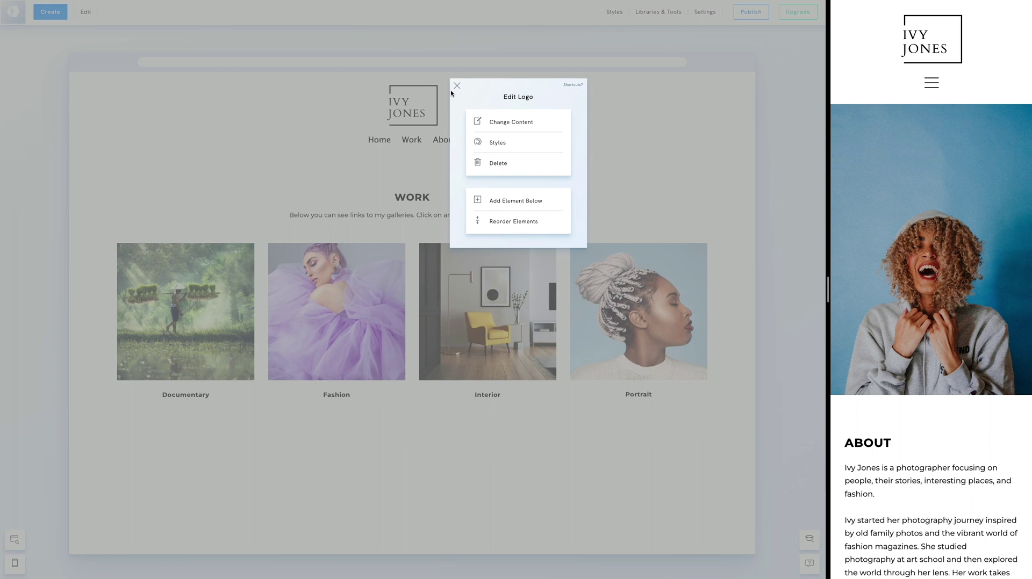
pyautogui.click(496, 143)
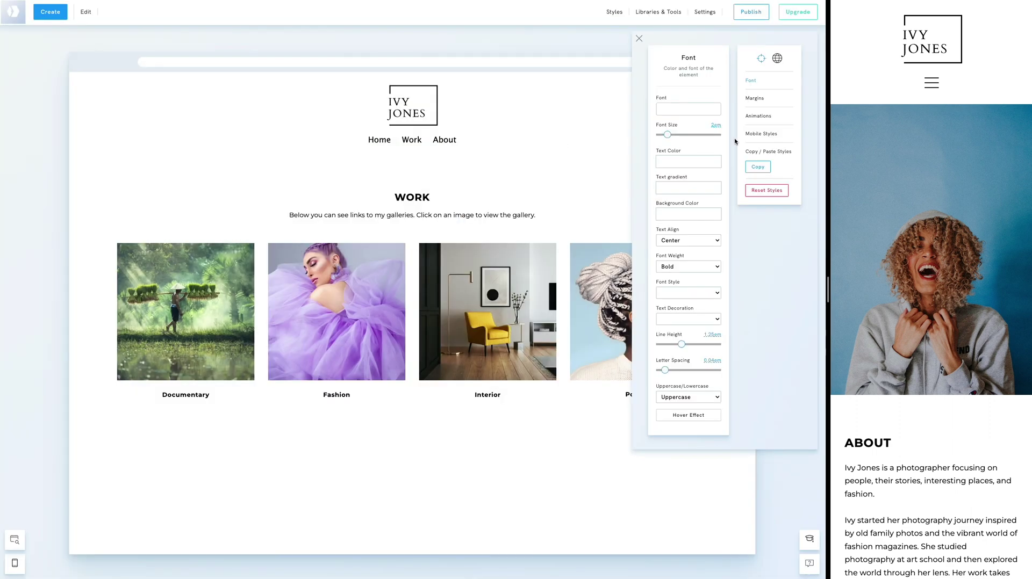
pyautogui.click(760, 134)
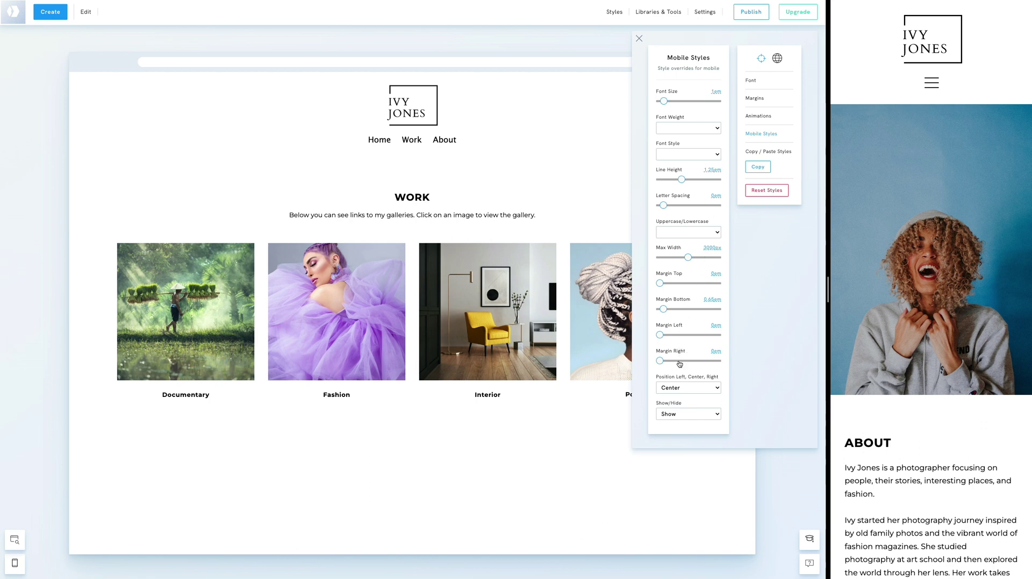
pyautogui.click(677, 388)
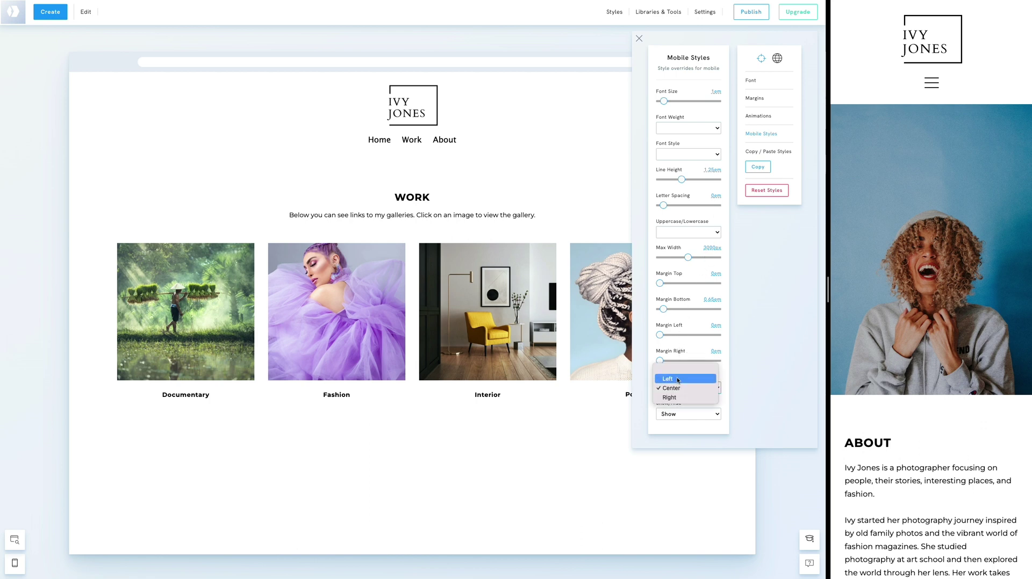
pyautogui.click(677, 379)
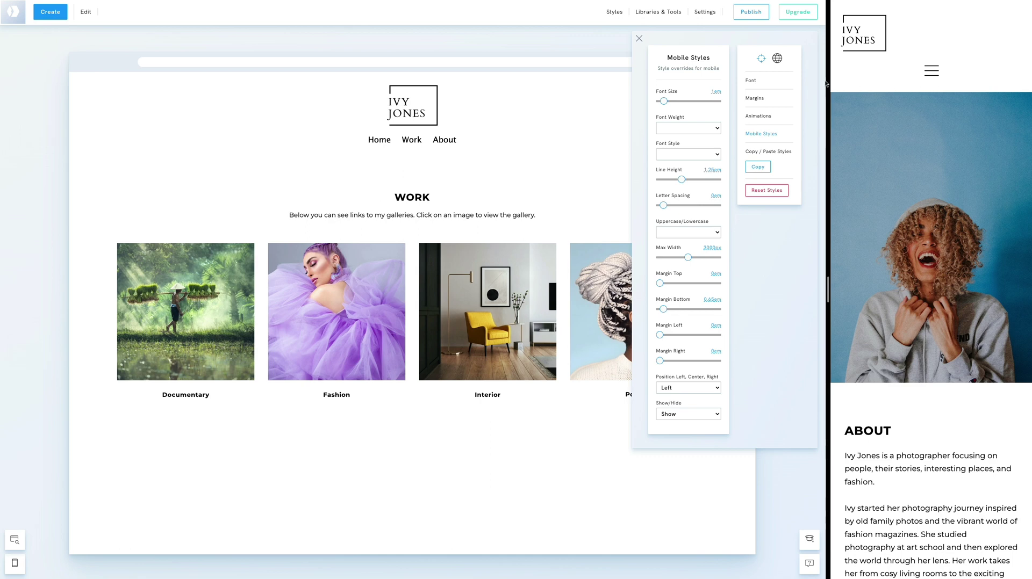
# - In the site-wide Mobile styles, set Menu icon Position to 'Right of Logo' and style to 'Bold'
pyautogui.click(639, 39)
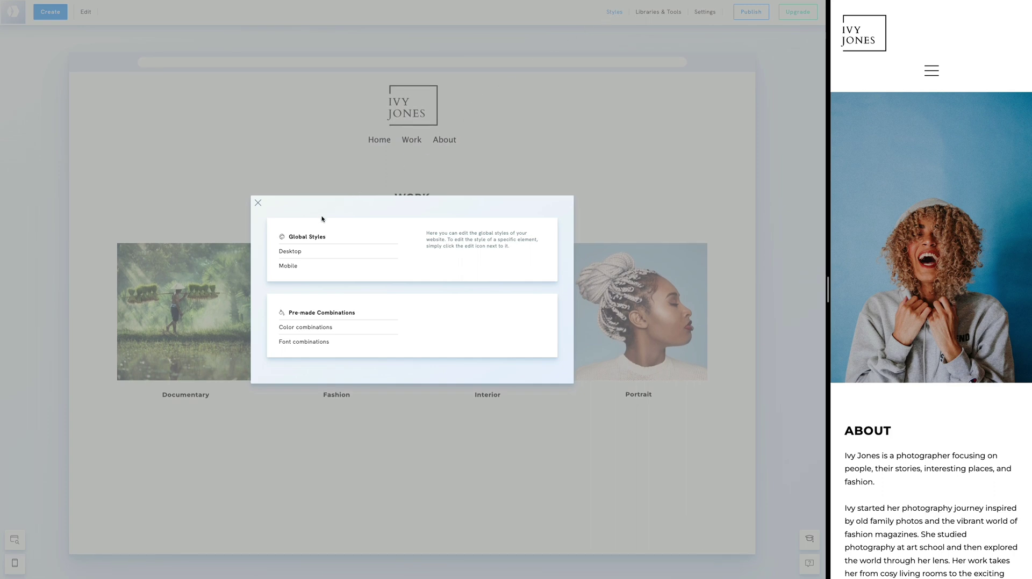
pyautogui.click(288, 266)
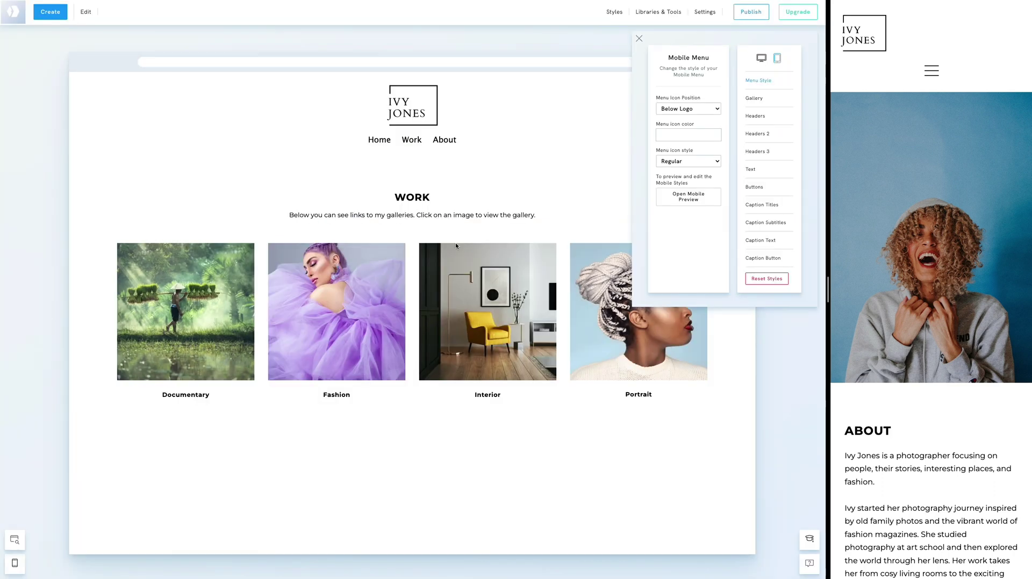
pyautogui.click(688, 109)
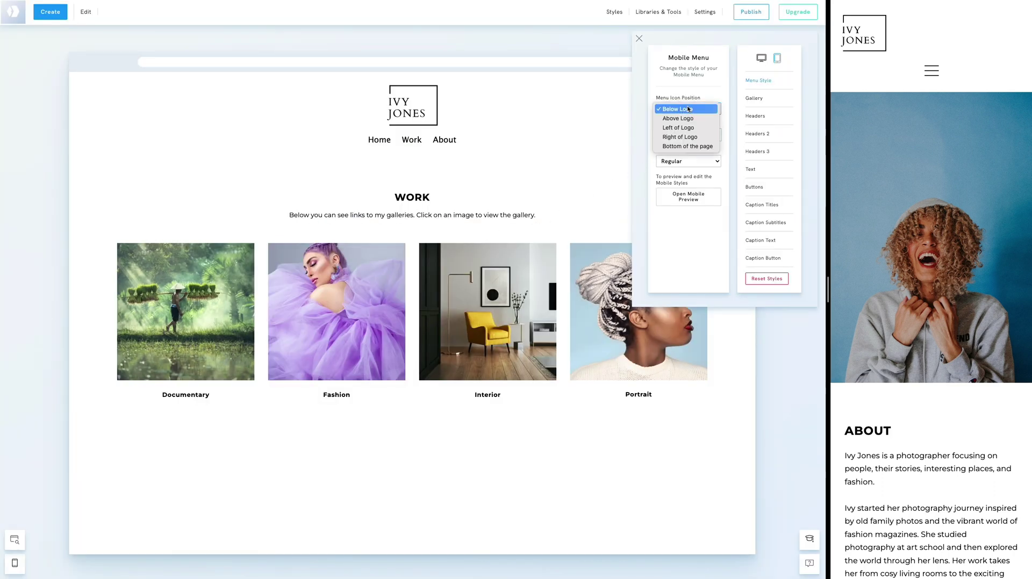
pyautogui.click(685, 138)
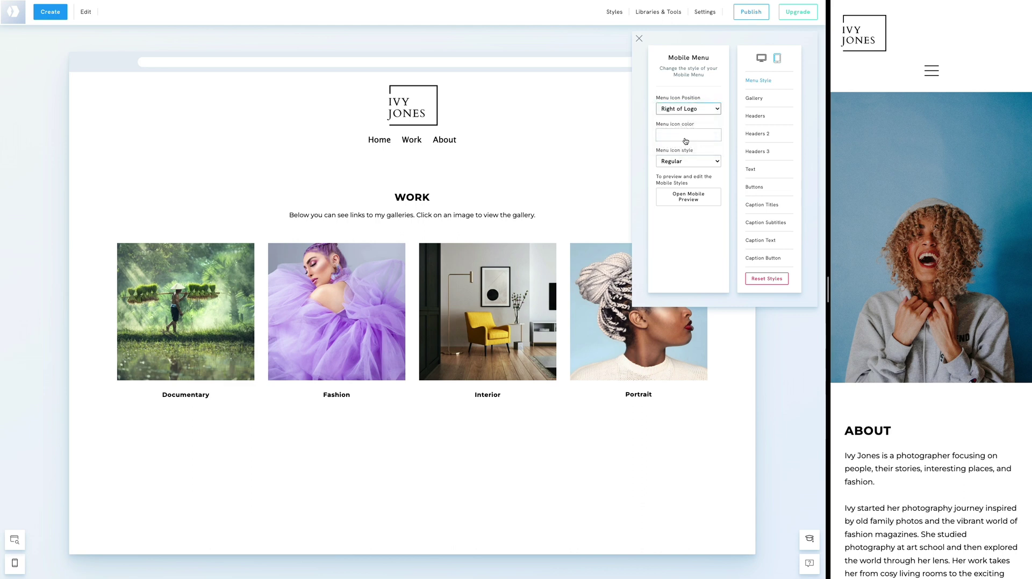
pyautogui.click(694, 161)
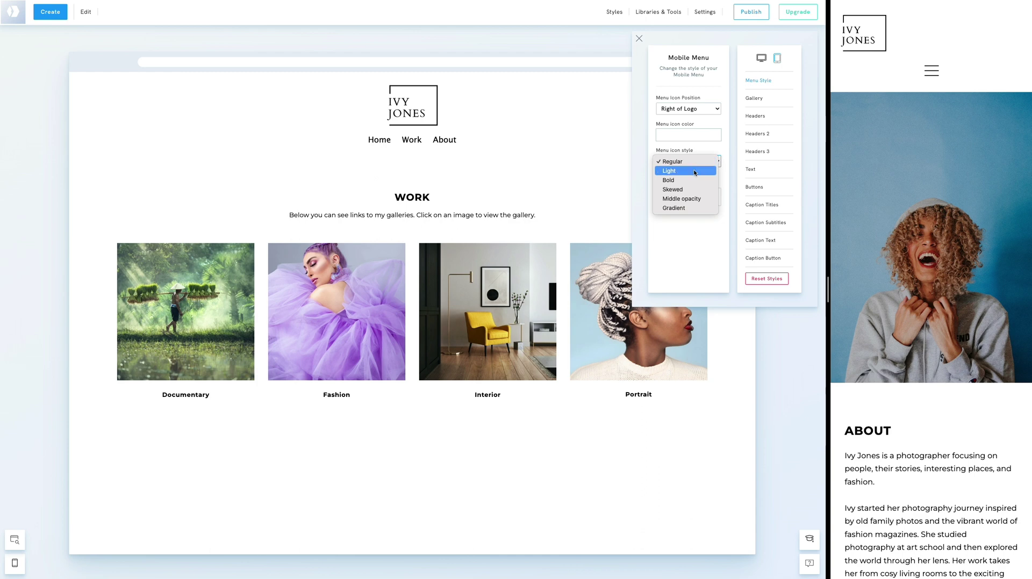
pyautogui.click(693, 181)
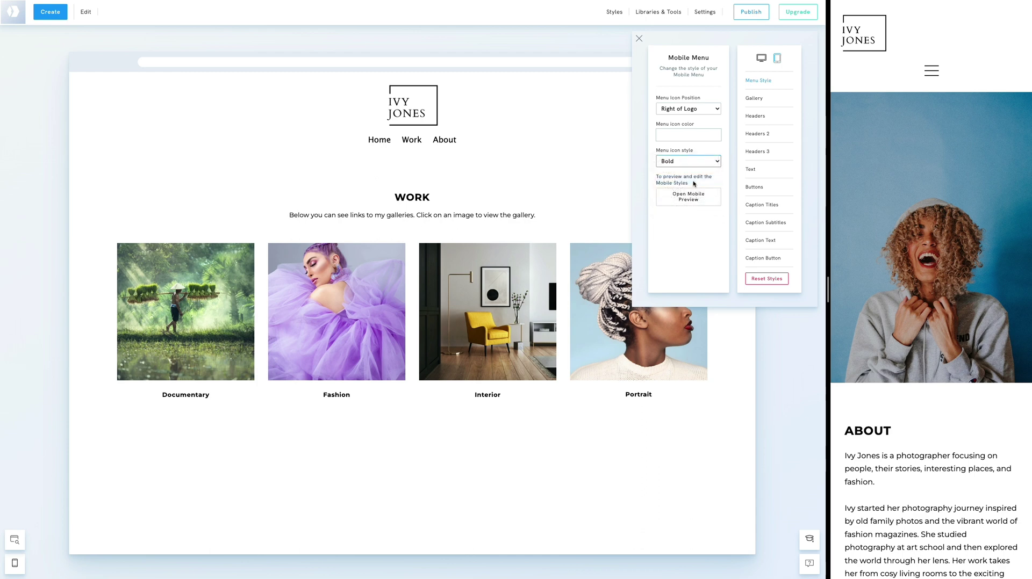